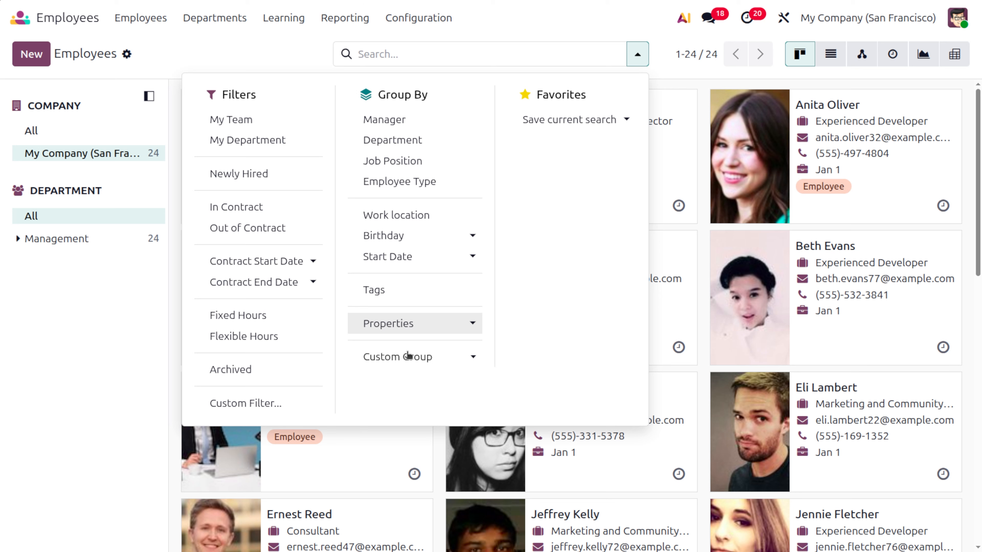
Group the employees by the custom field Working Hours and view the resulting groups
left_click(420, 357)
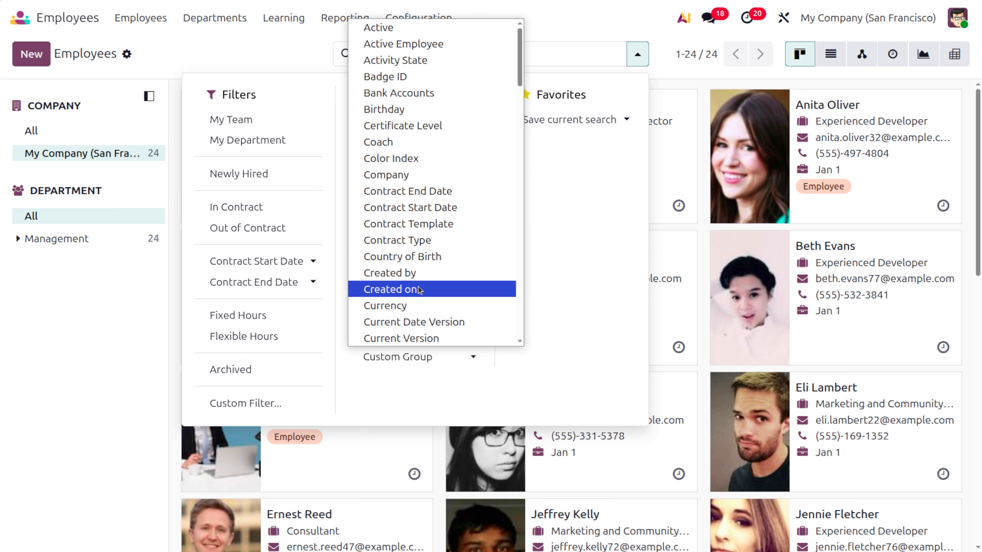
scroll(420, 288, "down", 20)
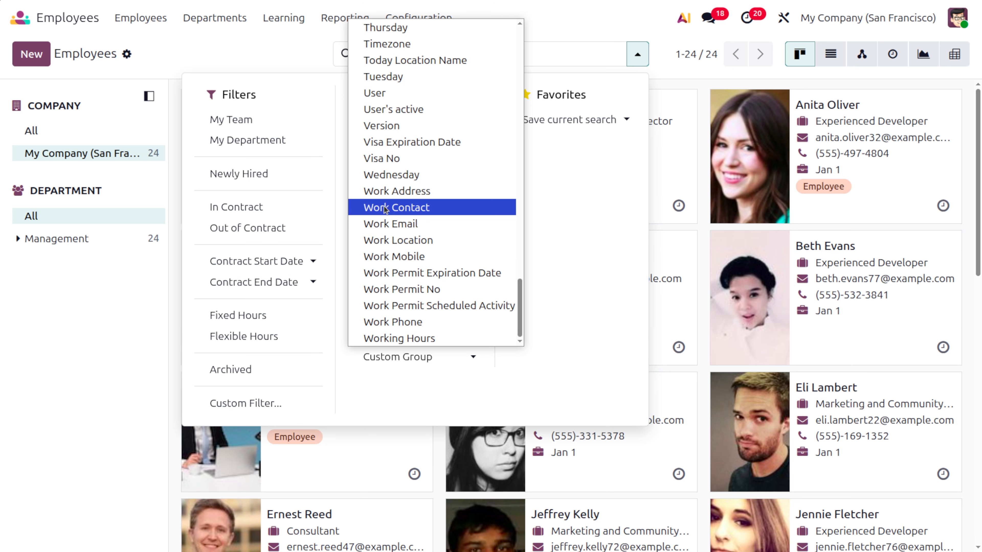
left_click(432, 338)
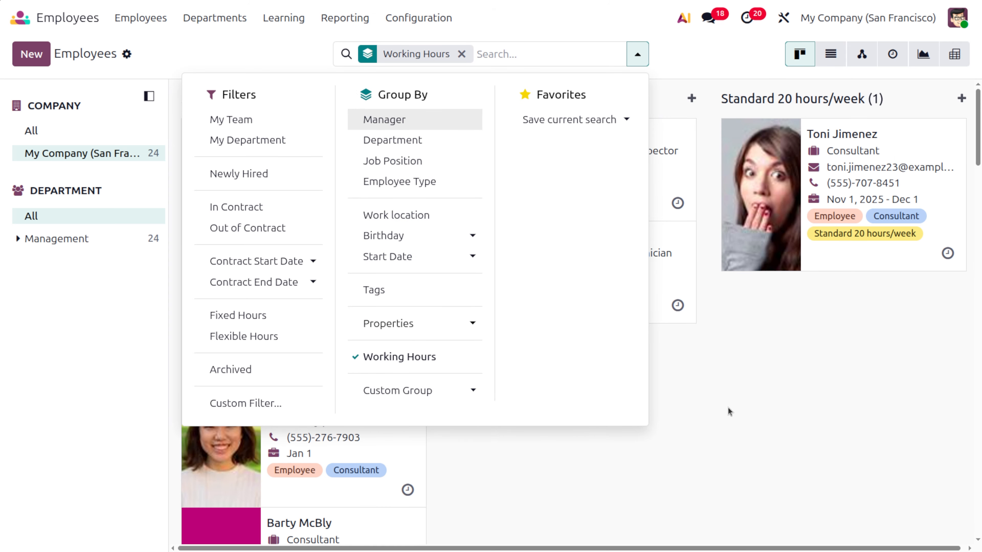
left_click(728, 407)
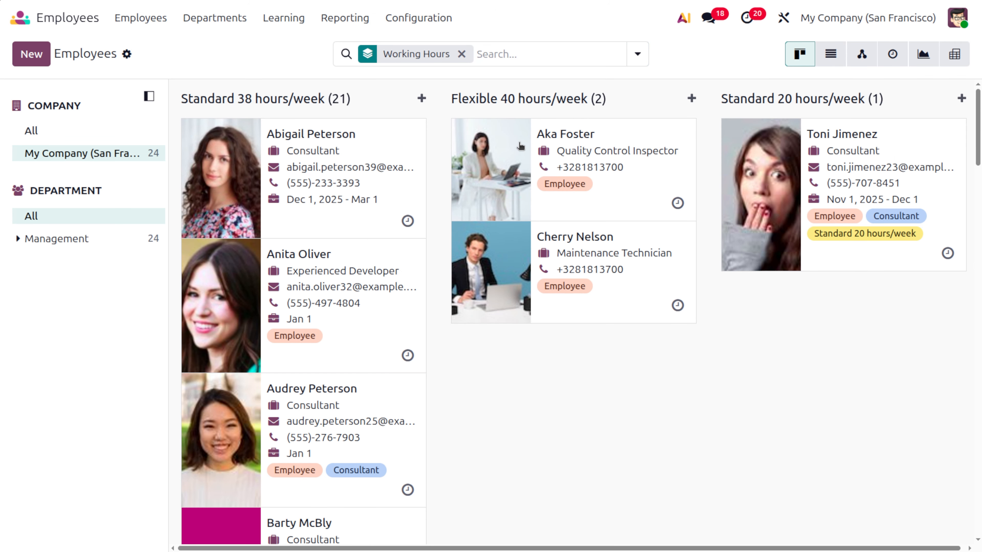
mouse_move(520, 146)
Switch to the Planning app
left_click(16, 23)
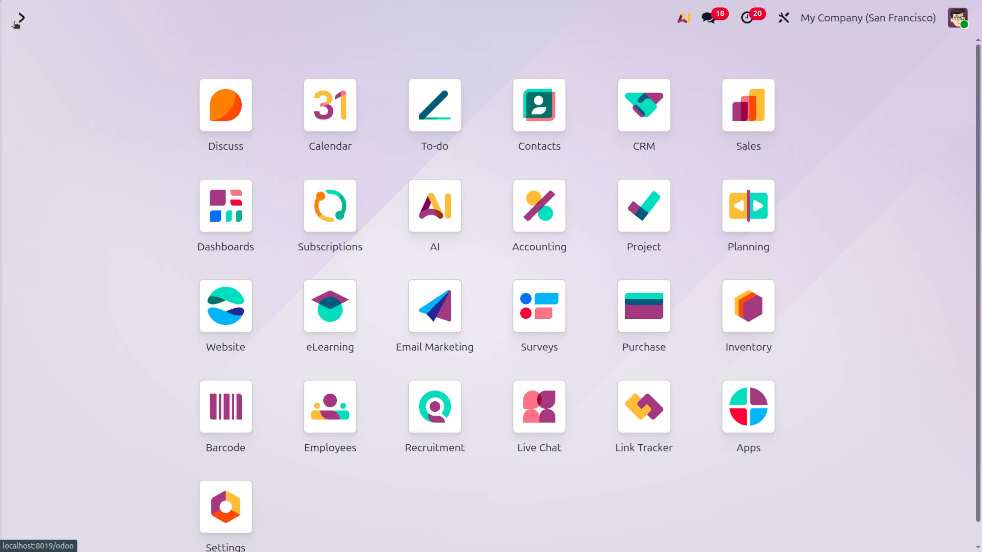
type("pl")
key("Return")
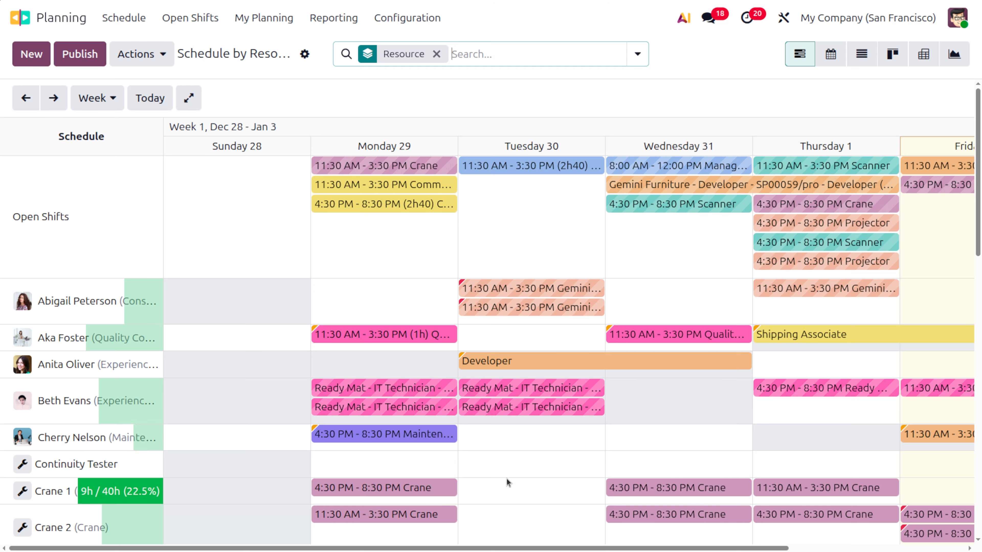
Plan a new shift for the Continuity Tester resource on Tuesday, December 30, with the role Developer
left_click(505, 463)
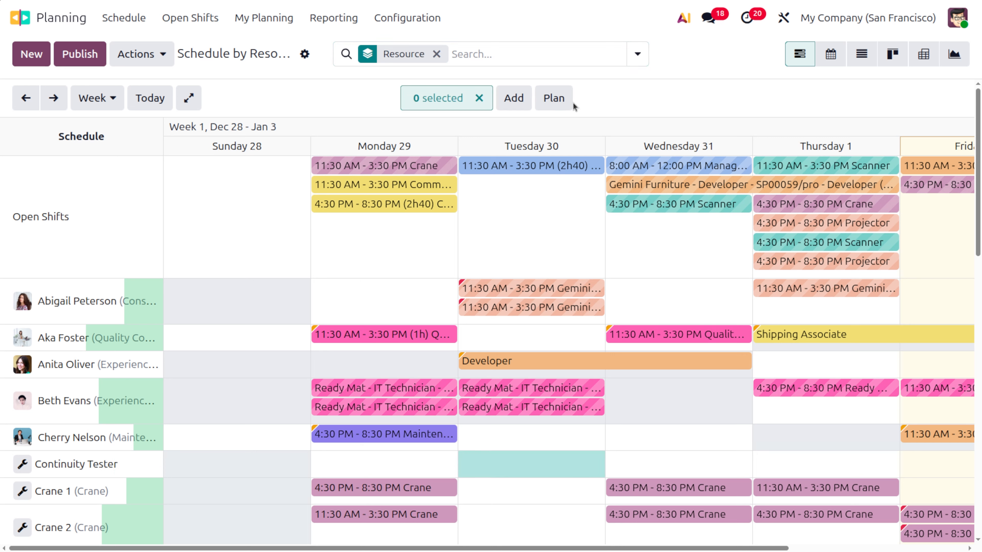
left_click(553, 98)
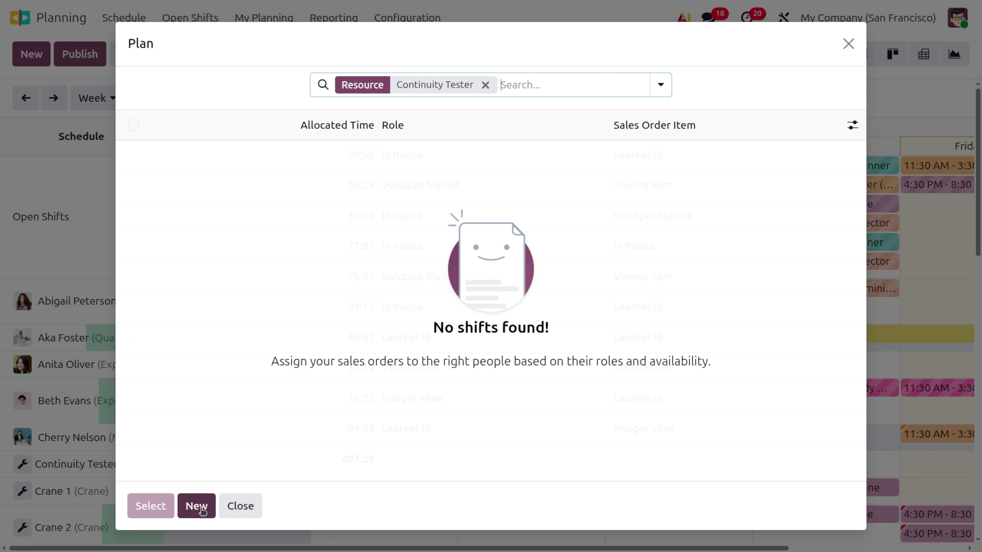
left_click(197, 506)
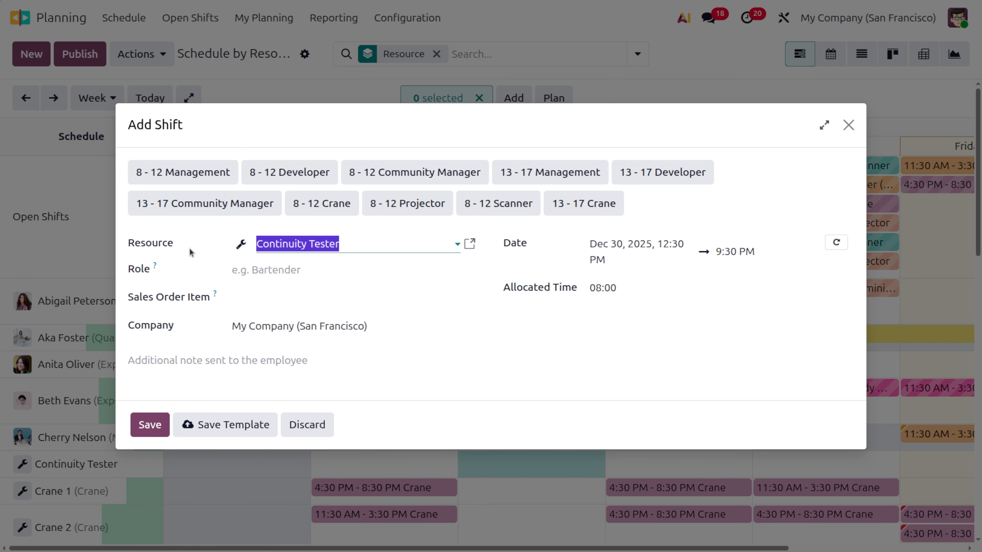
left_click(309, 276)
left_click(310, 267)
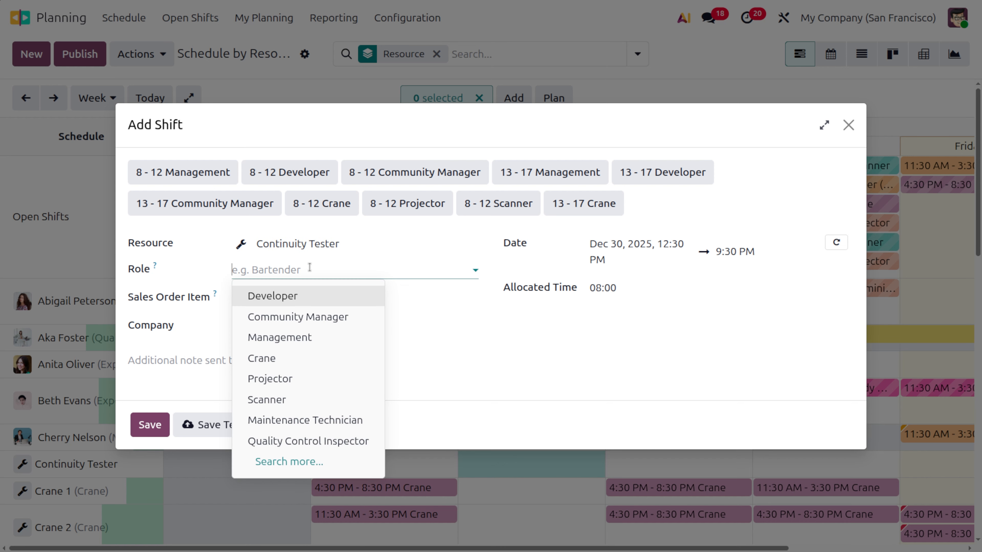
left_click(309, 296)
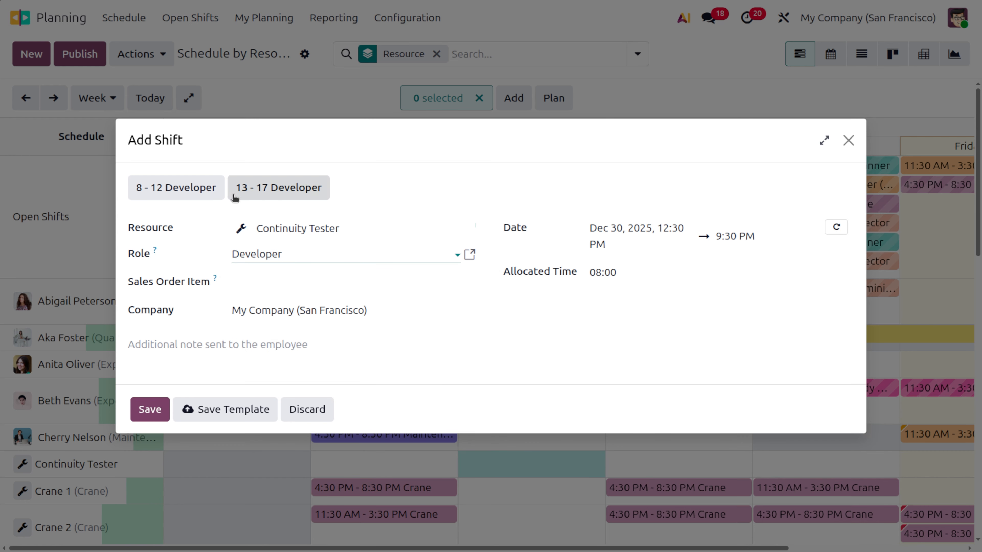
Apply the 8 - 12 Developer template to the new shift, store its settings as another template, and save the shift
left_click(190, 196)
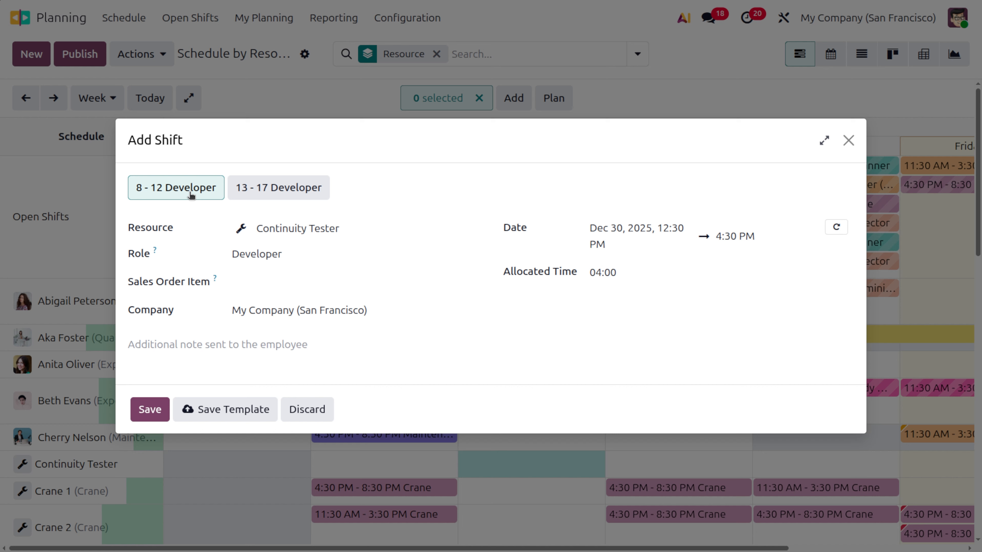
left_click(287, 195)
left_click(195, 196)
left_click(232, 410)
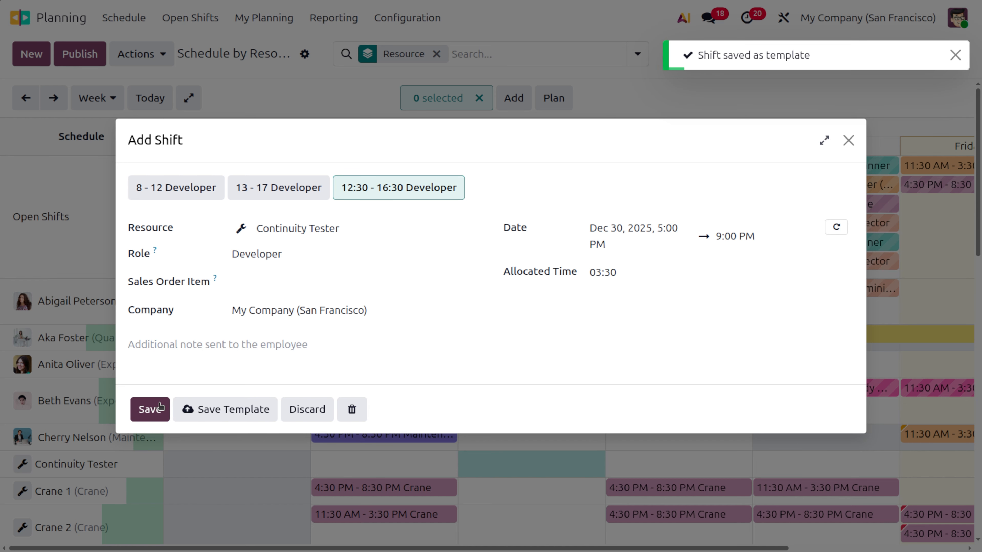
left_click(158, 407)
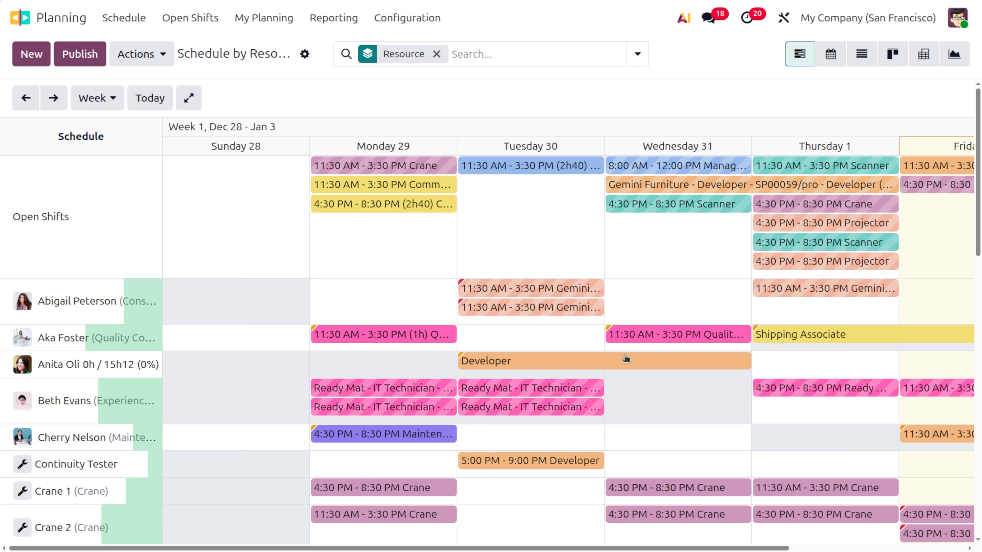
Review the details of Continuity Tester's Tuesday Developer shift and close them without changes
left_click(505, 460)
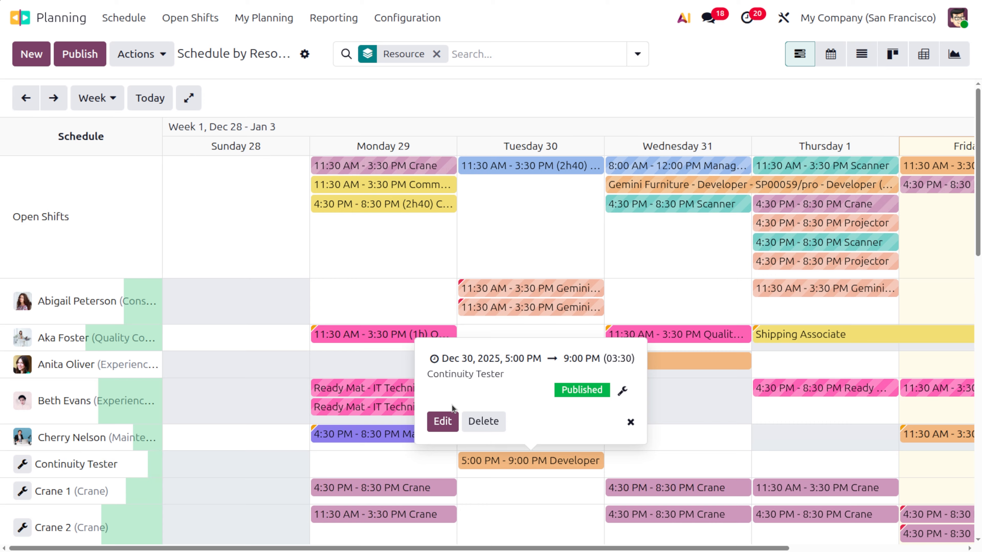
left_click(443, 421)
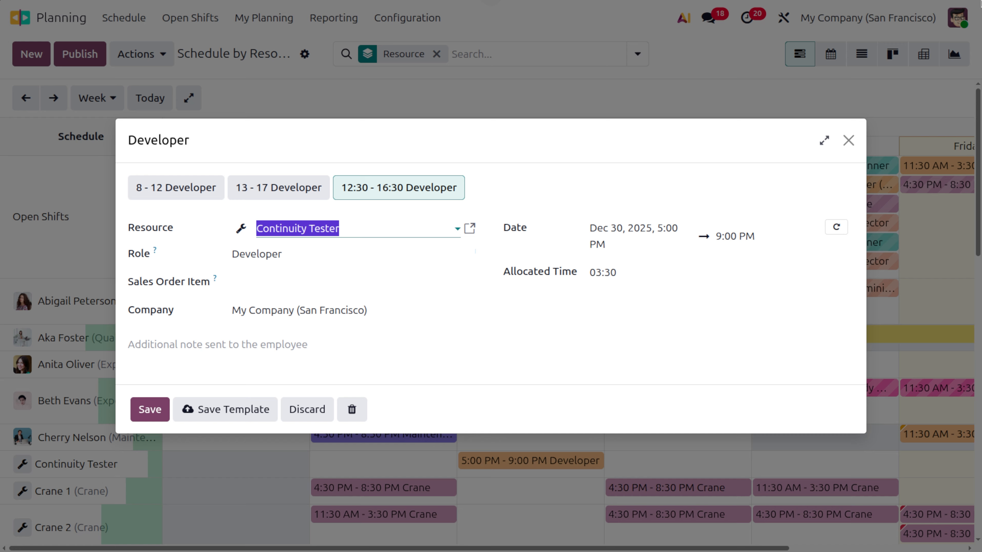
left_click(848, 140)
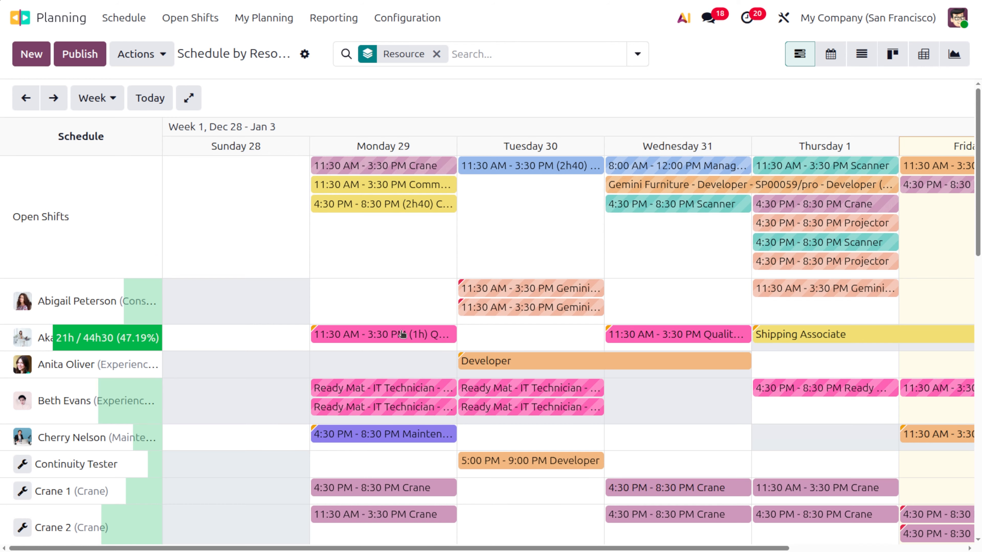
Add a shift from the 8 - 12 Management template on Wednesday 31 for the Experienced Developer who has the Ready Mat shifts
left_click(694, 394)
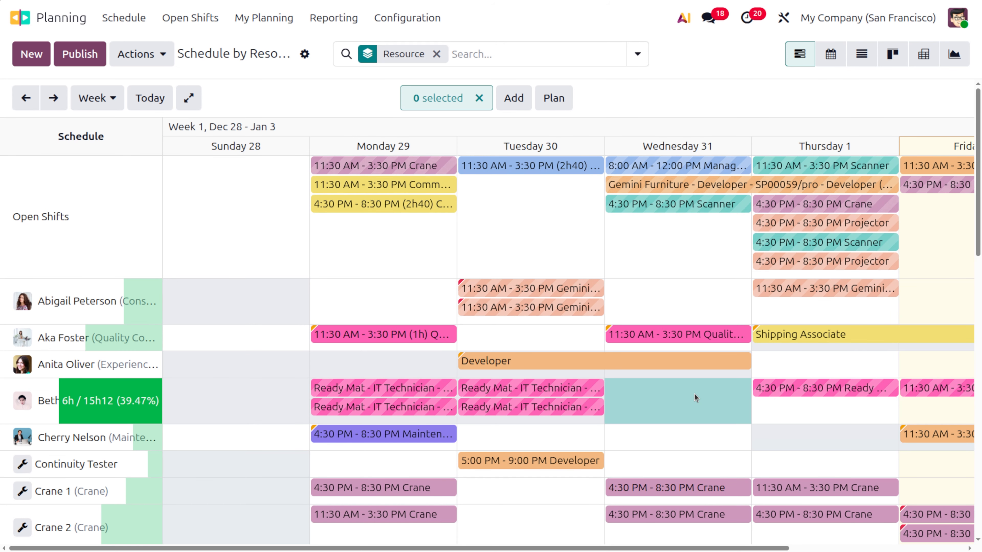
left_click(520, 99)
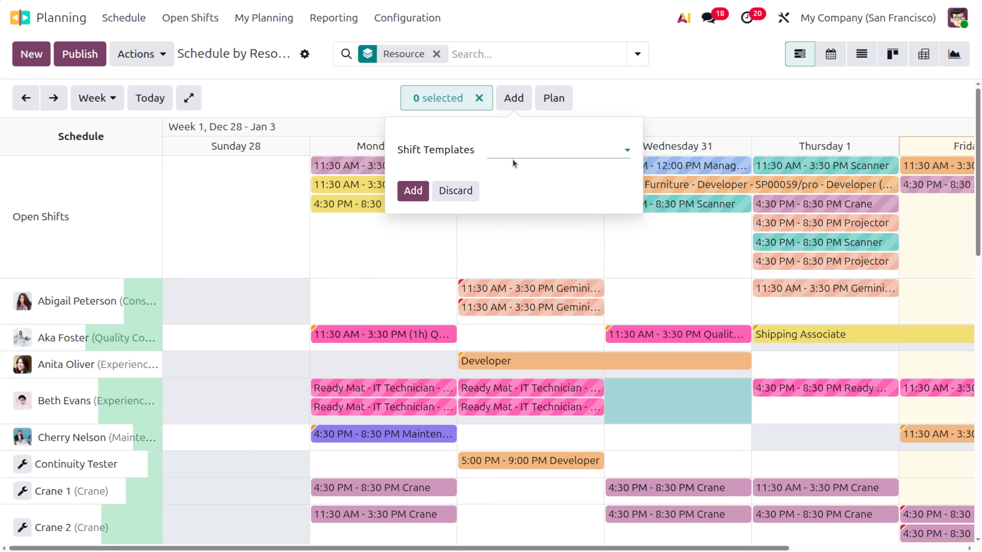
left_click(518, 150)
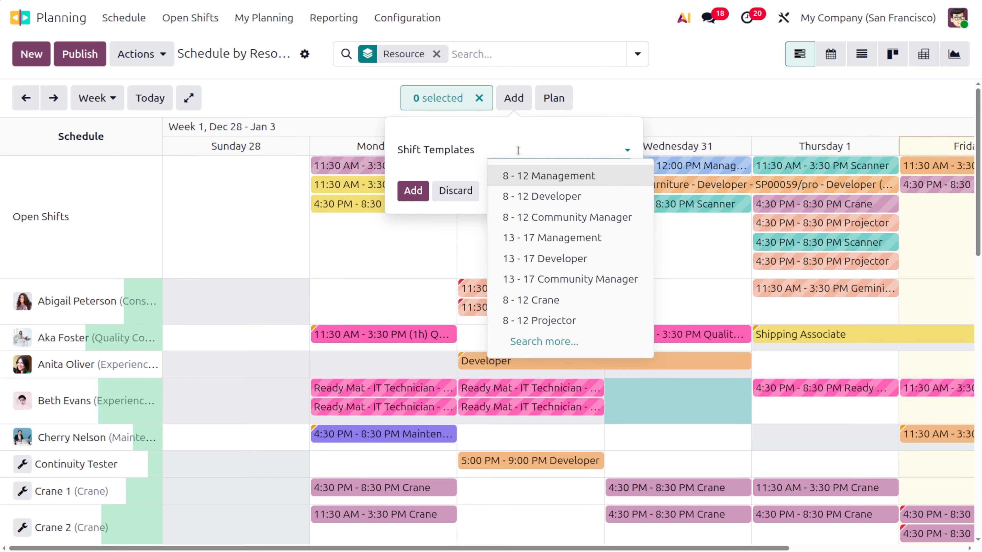
left_click(539, 175)
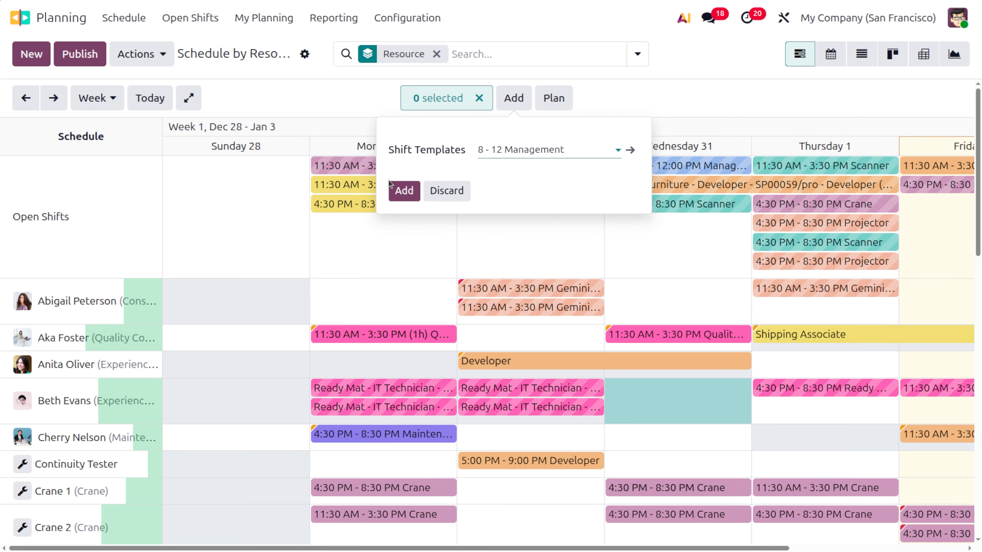
left_click(396, 184)
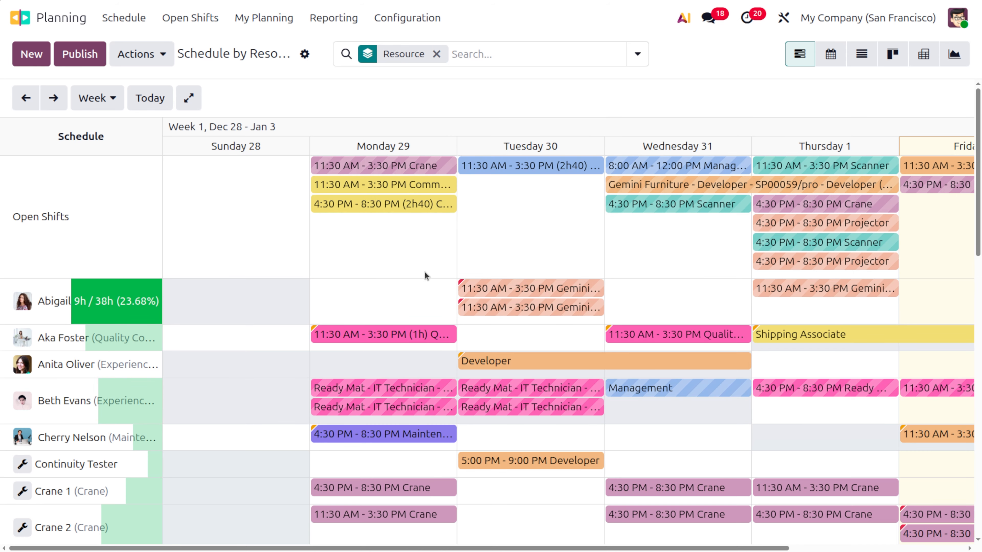
Copy the previous week's shifts into the week of December 28 to January 3
scroll(657, 435, "down", 5)
scroll(660, 434, "up", 5)
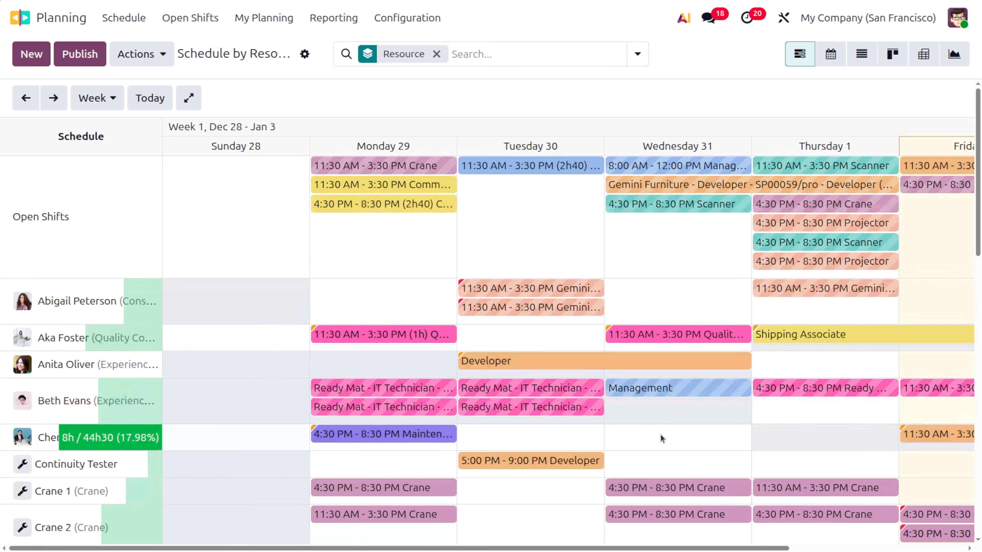
left_click(164, 54)
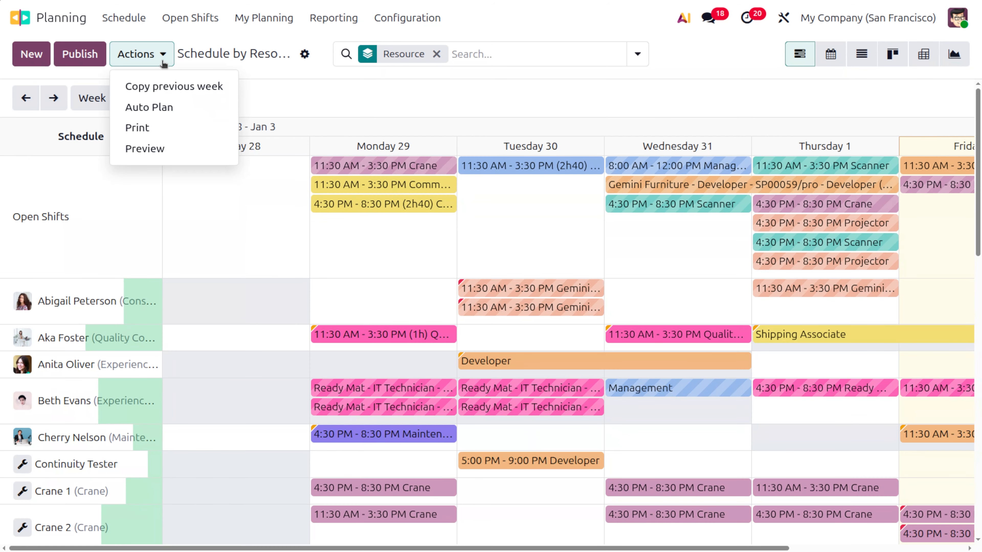
left_click(181, 88)
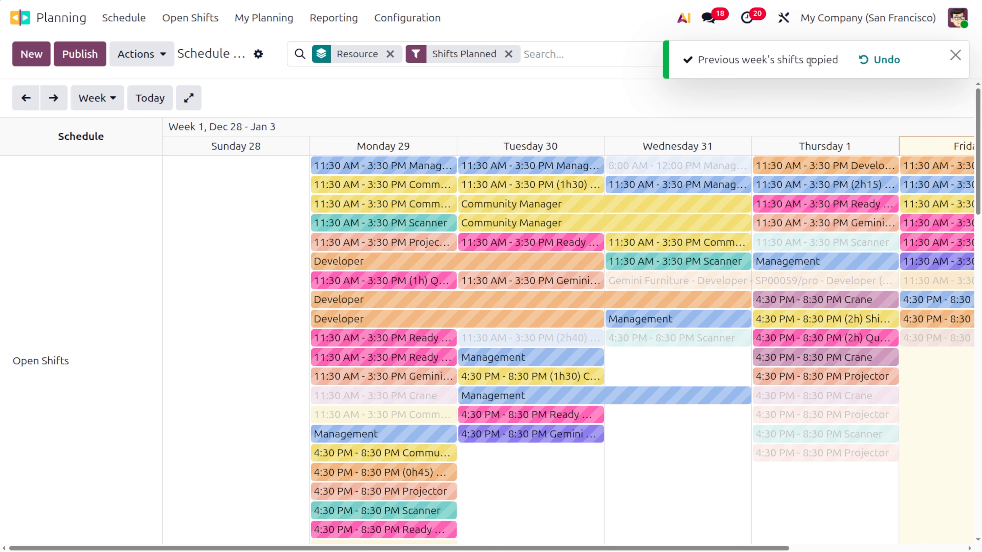
Auto-plan the open shifts and sales orders for the week, and print the schedule
left_click(160, 55)
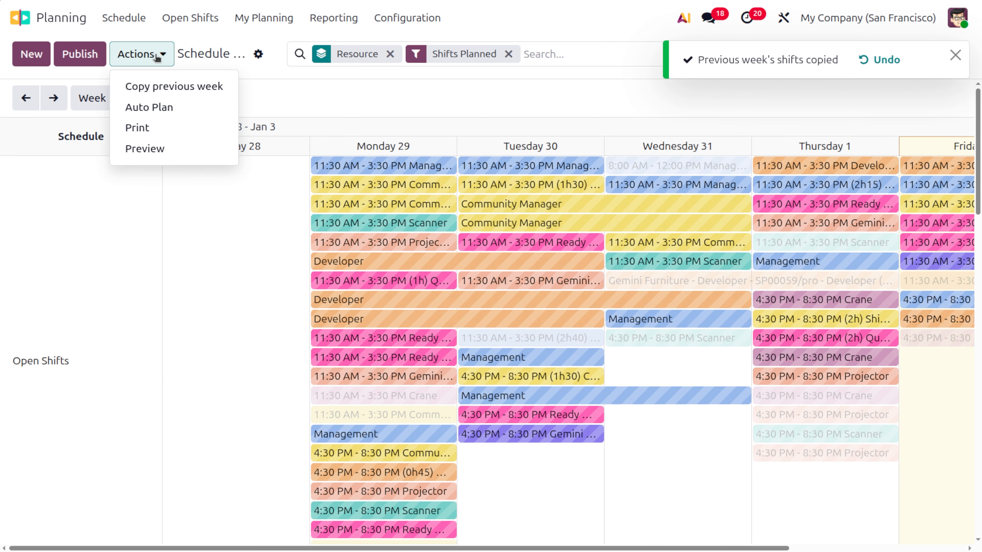
left_click(182, 109)
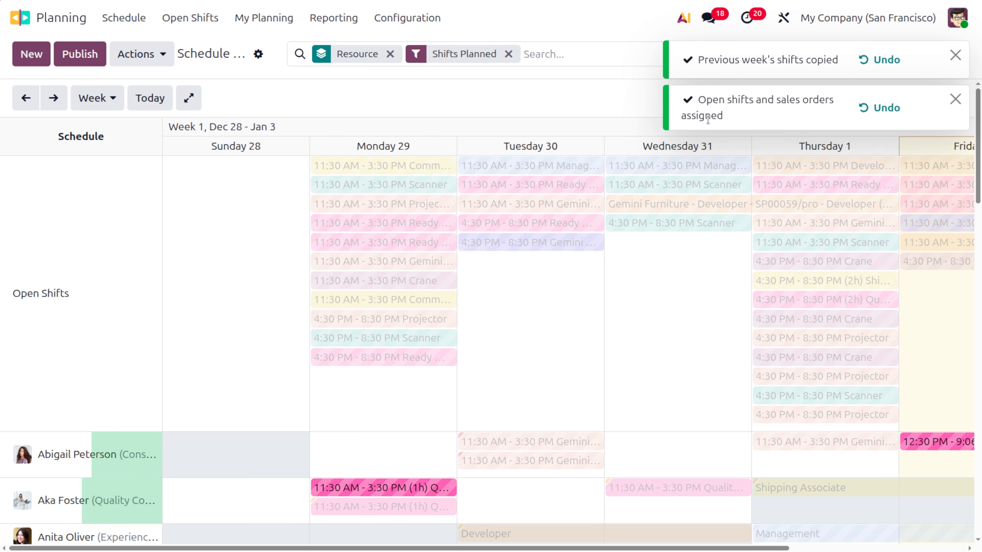
left_click(167, 62)
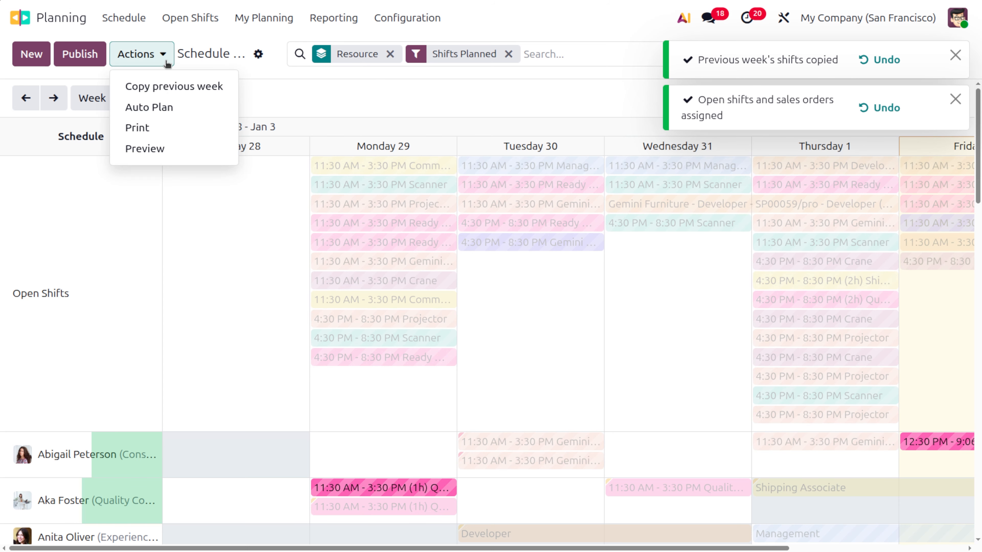
left_click(185, 131)
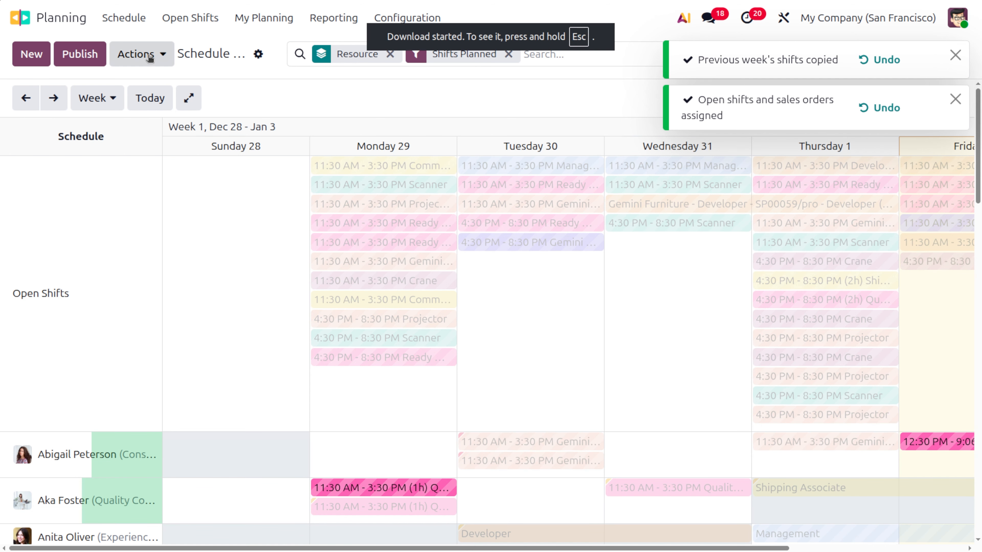
Preview the week's planning for the Quality Control Inspector, replacing the initially chosen first Consultant in the employee selection
left_click(149, 56)
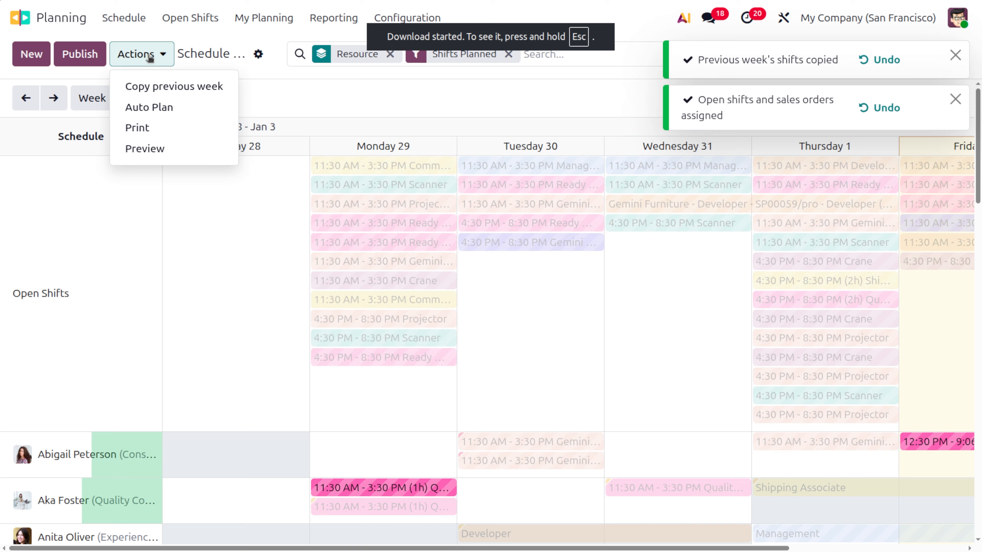
left_click(169, 145)
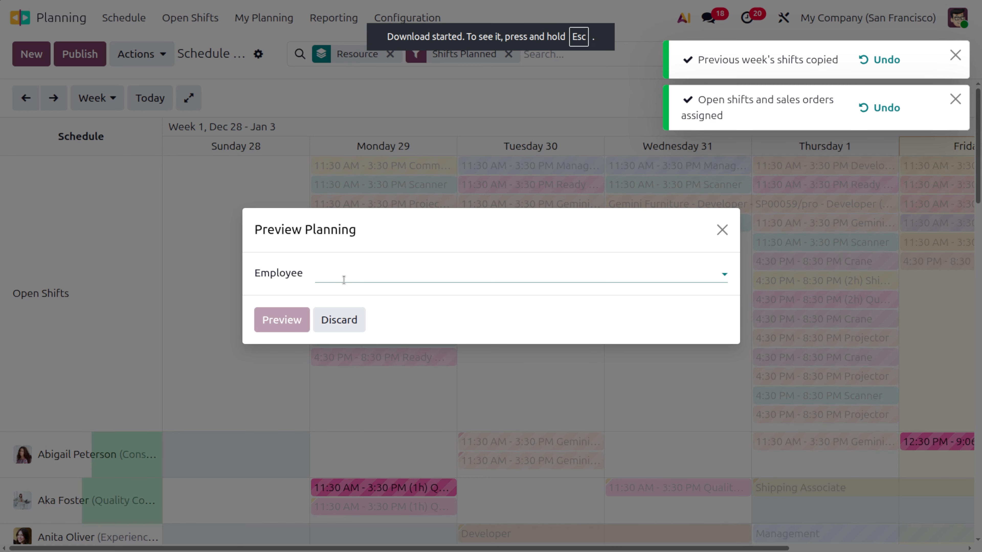
left_click(385, 276)
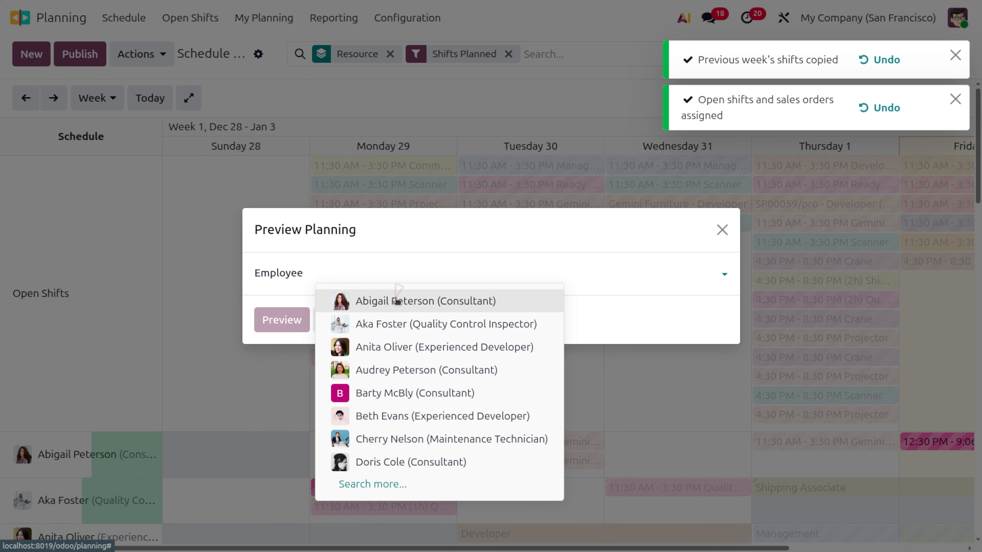
left_click(394, 301)
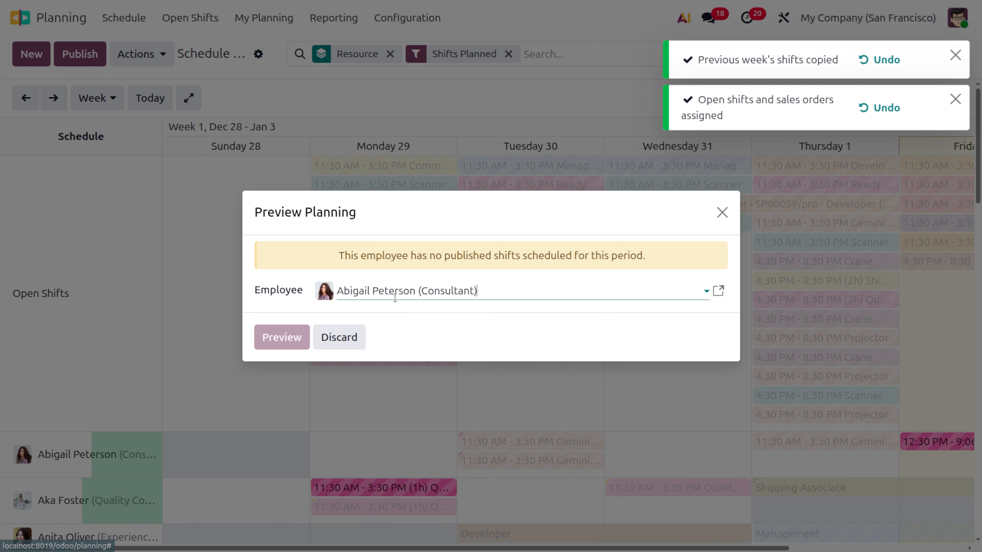
left_click(513, 280)
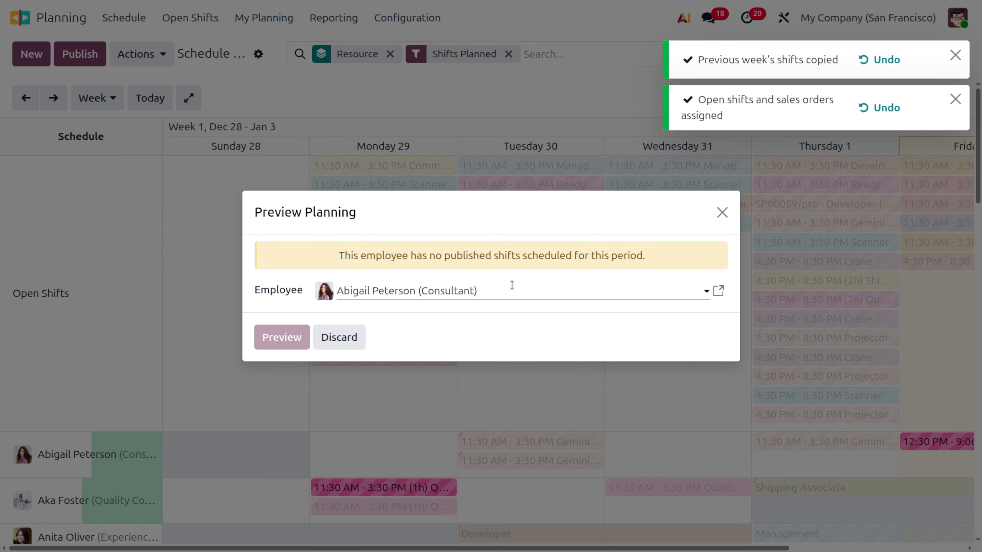
left_click(510, 286)
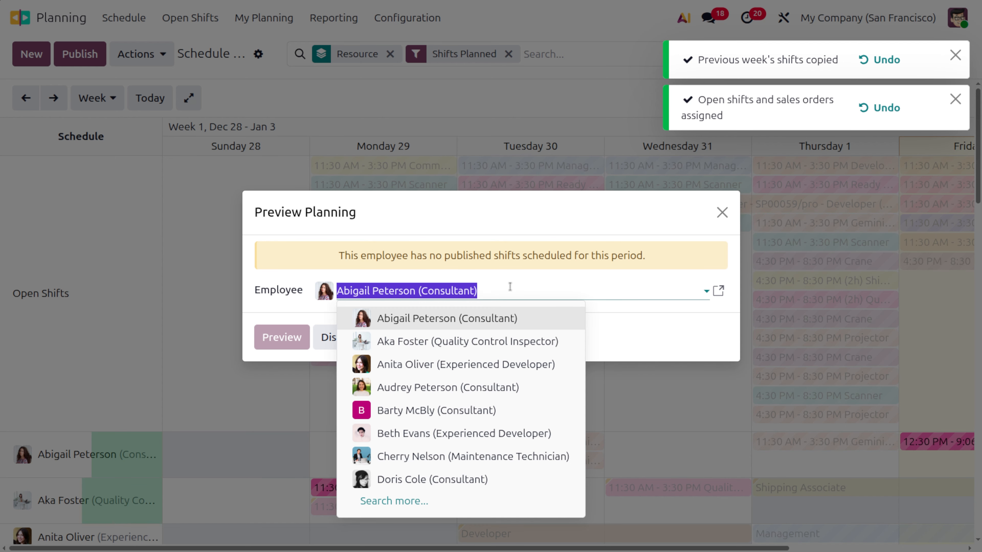
left_click(450, 342)
left_click(267, 320)
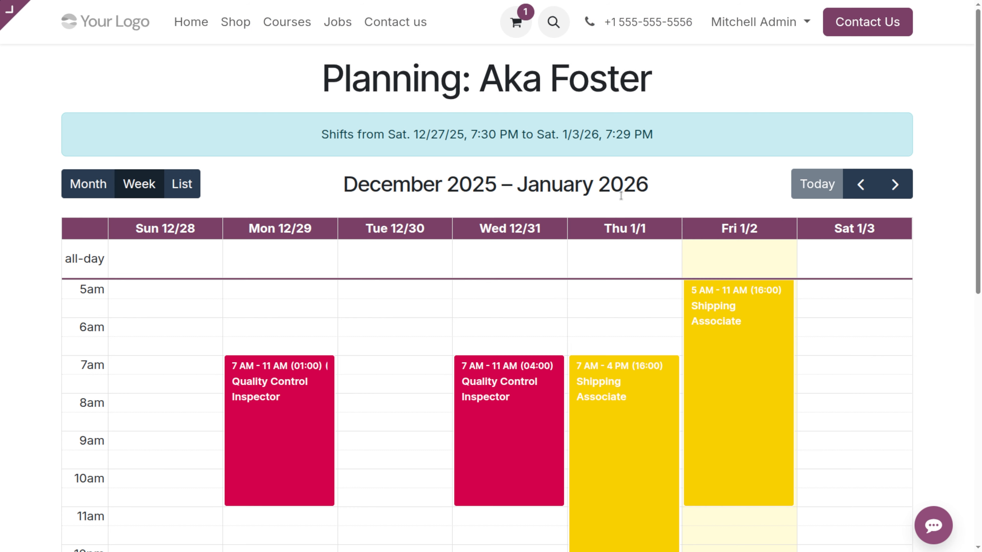
Review the Quality Control Inspector's previewed shifts for the week, and view them by month and as a list
scroll(633, 360, "down", 8)
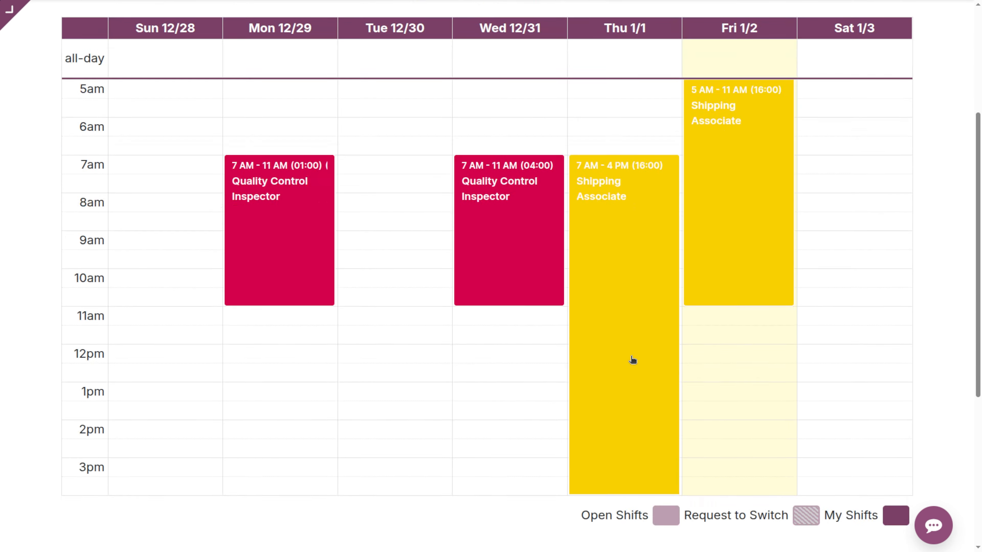
scroll(632, 359, "up", 8)
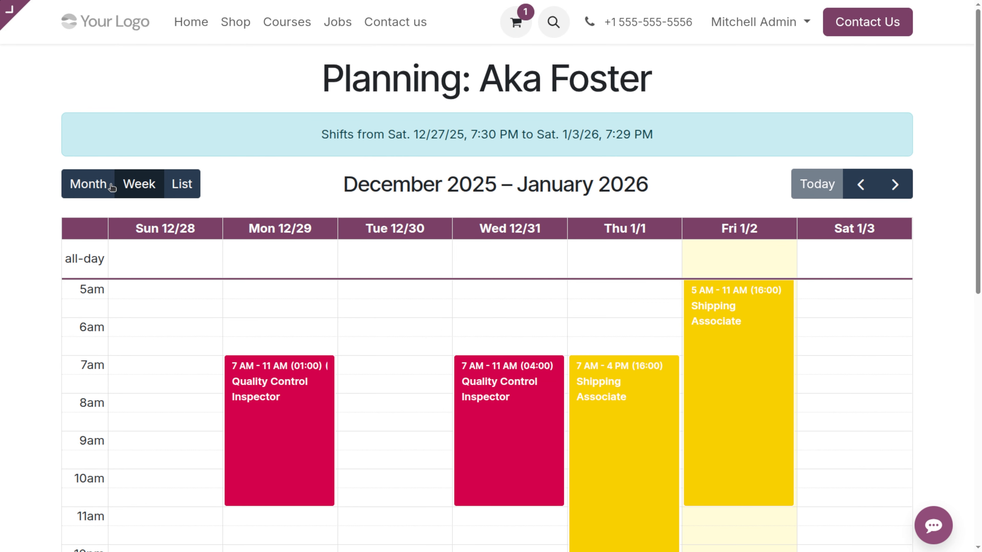
left_click(101, 186)
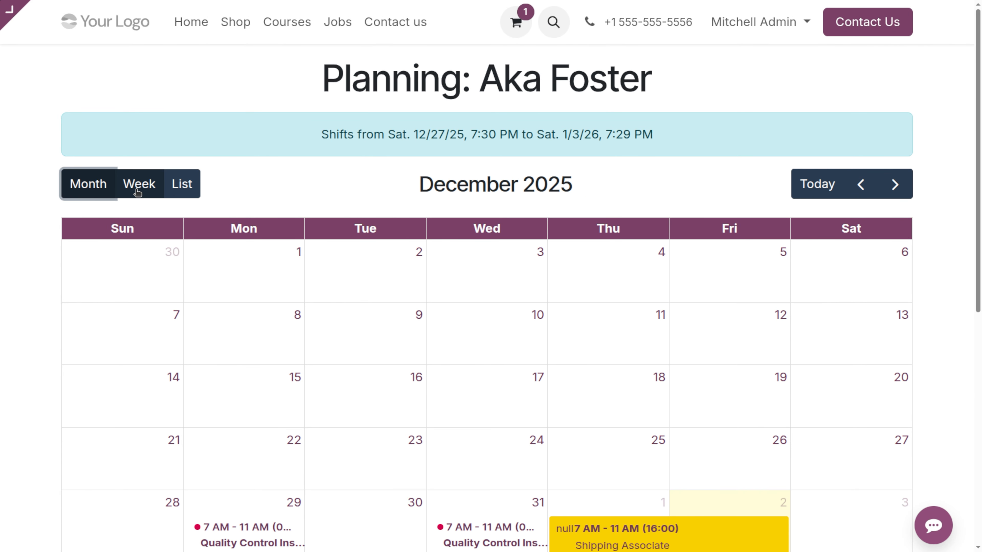
left_click(199, 188)
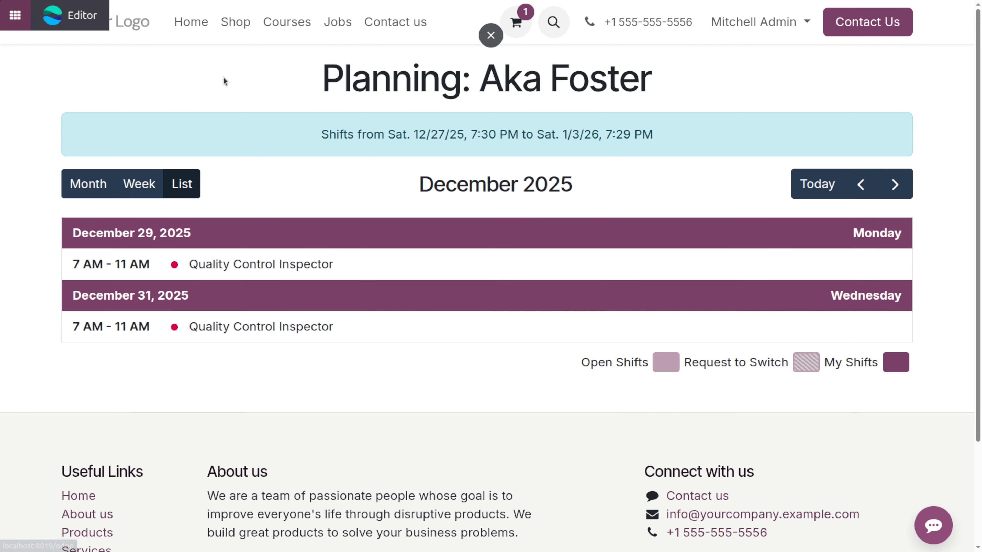
Return to the Planning schedule and publish and send the Dec 28 to Jan 3 shifts by email, including open shifts
left_click(15, 15)
type("pl")
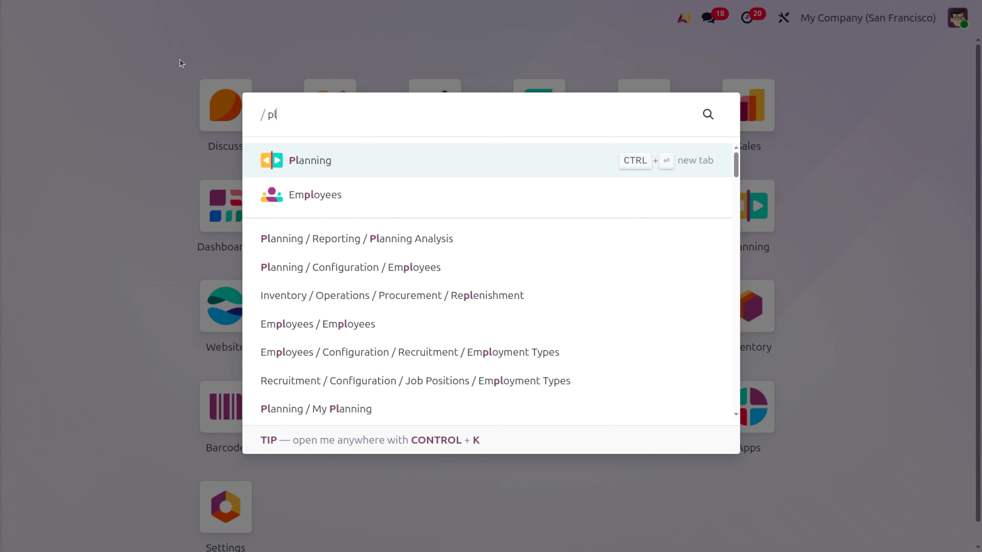
key("Return")
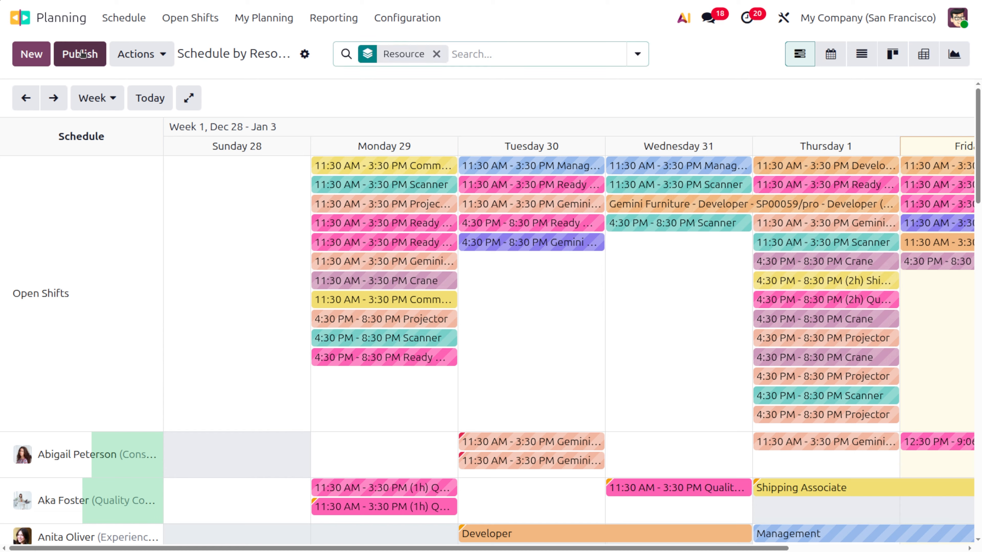
left_click(70, 61)
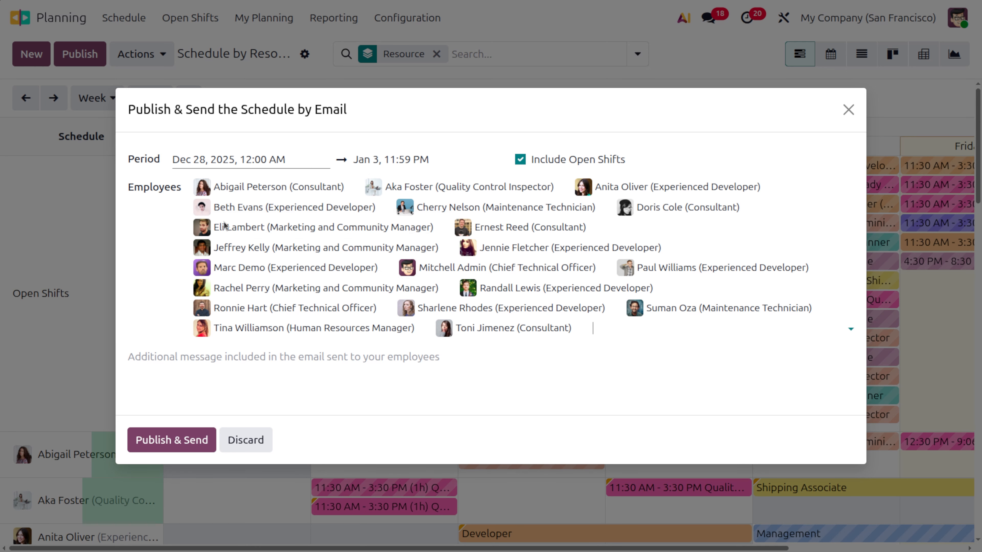
left_click(189, 437)
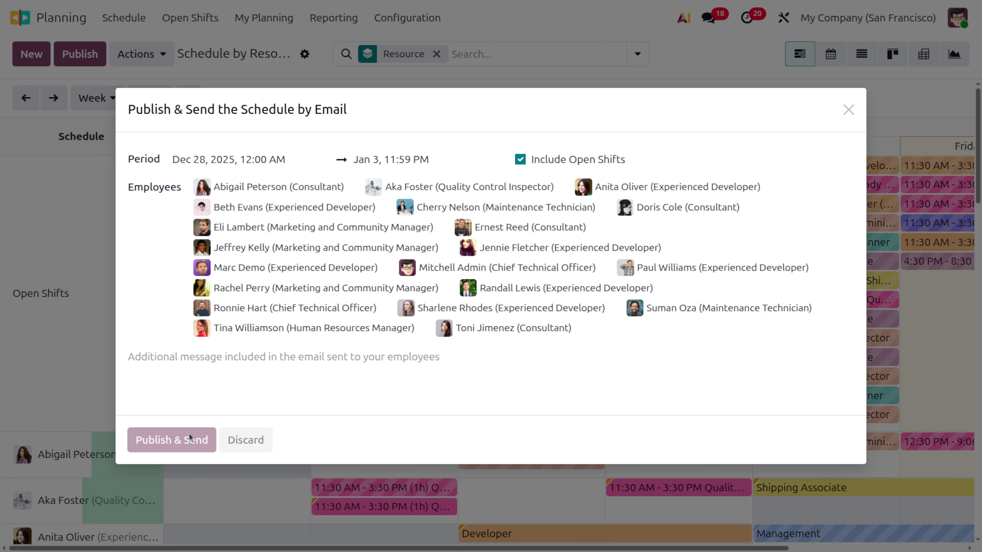
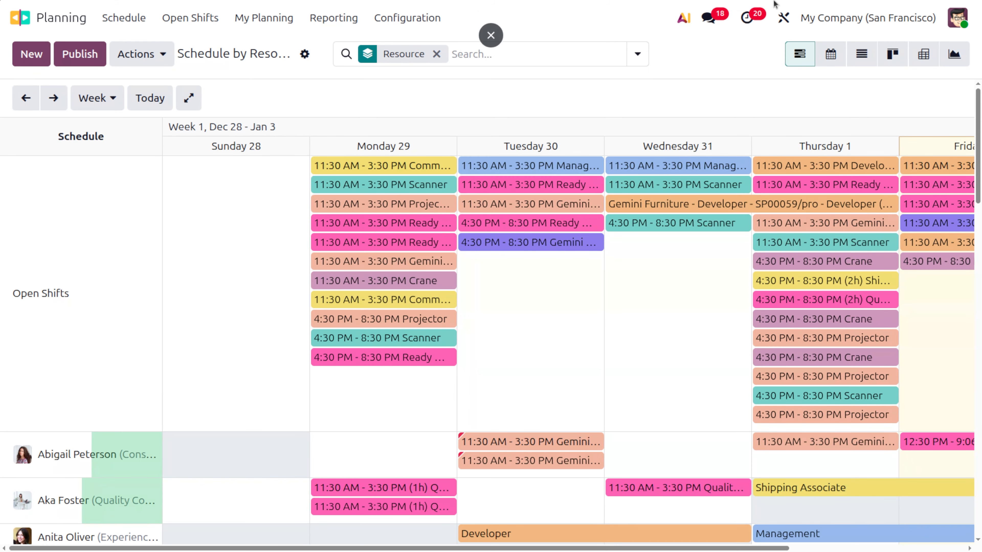
Open the Planning Analysis report and add the Allocated Time (%) and Count measures
left_click(325, 19)
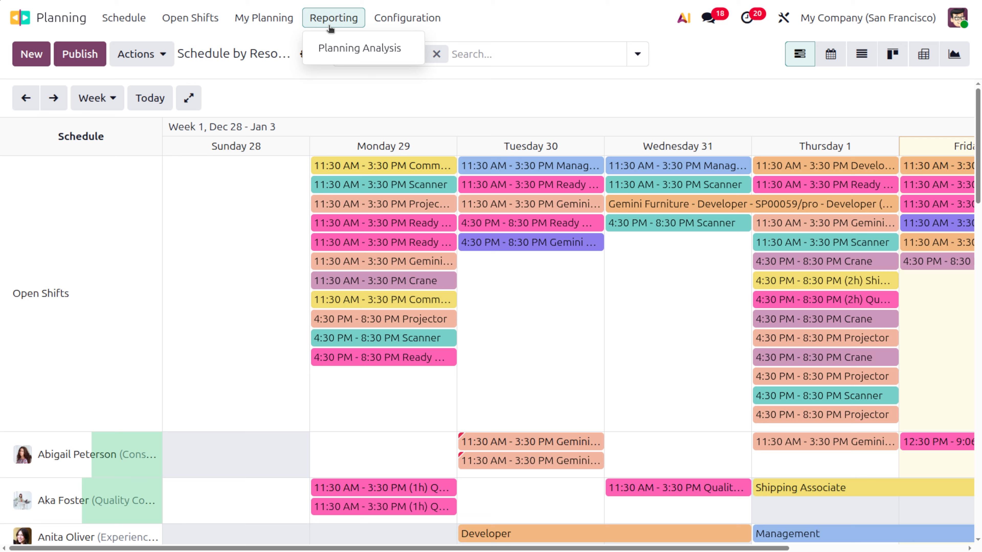
left_click(350, 47)
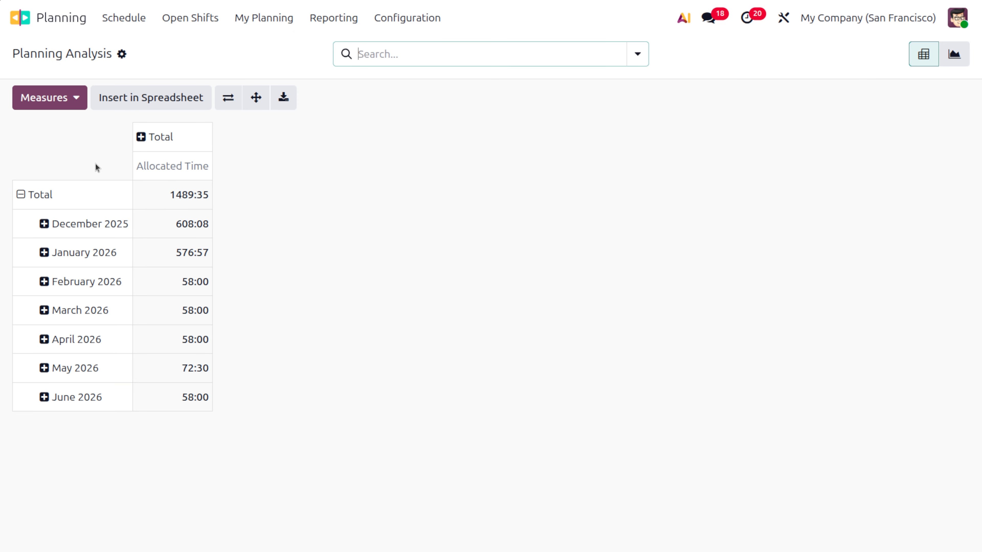
left_click(56, 97)
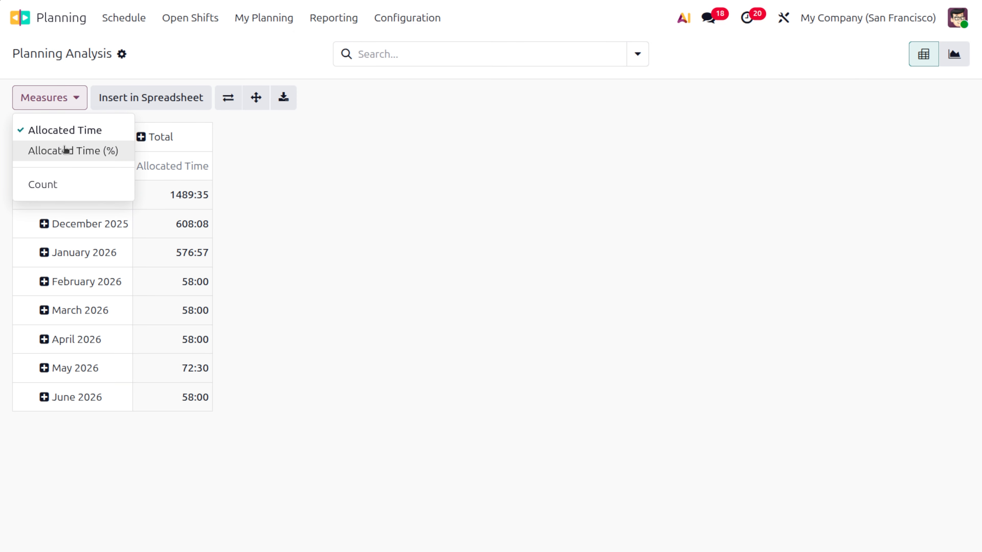
left_click(68, 152)
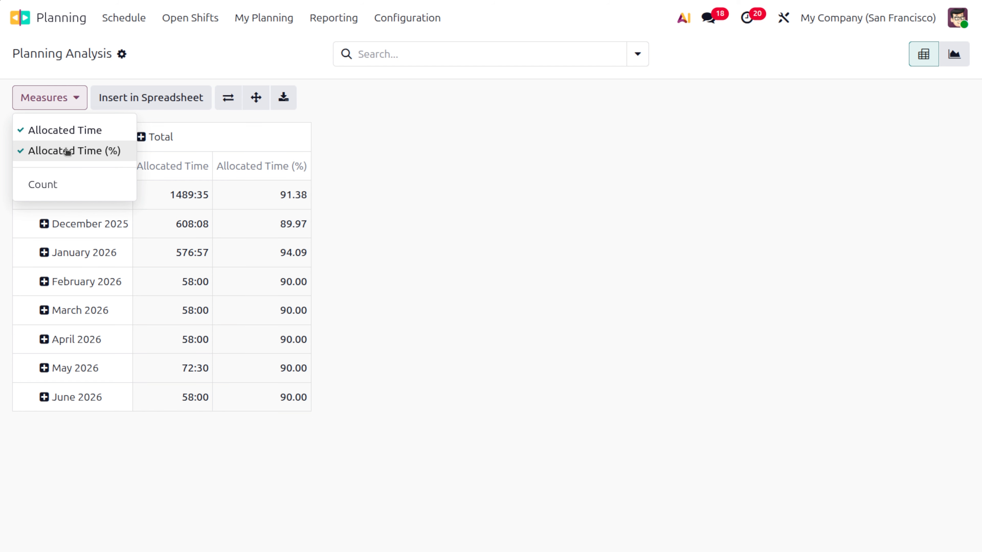
left_click(38, 188)
left_click(497, 211)
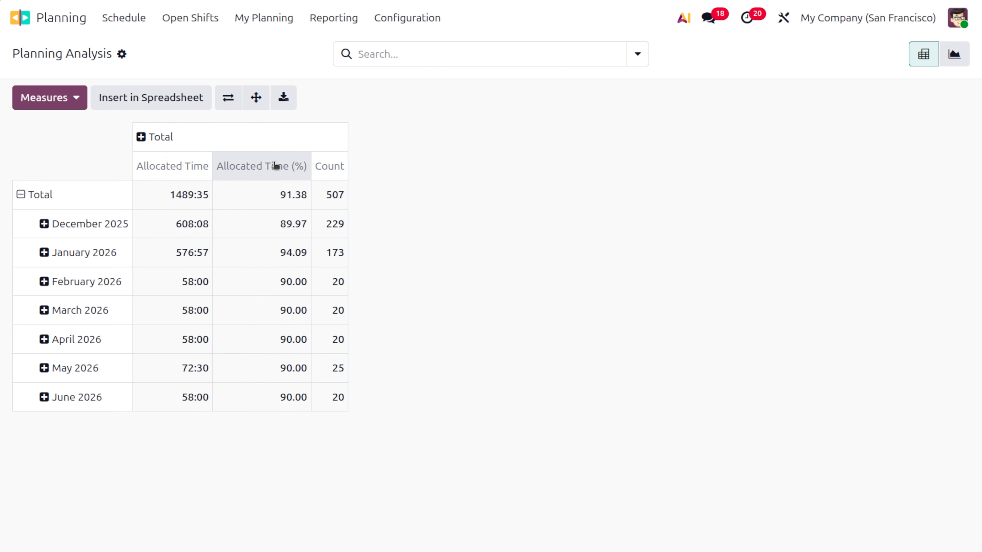
Break down December 2025 by Department, and its R&D USA / Long Term Projects department by Manager
left_click(44, 225)
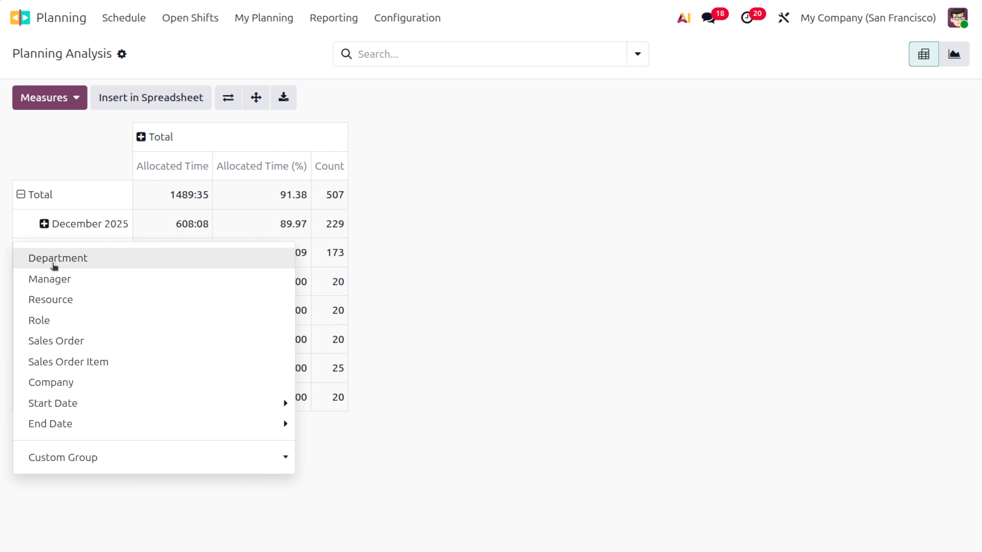
left_click(53, 265)
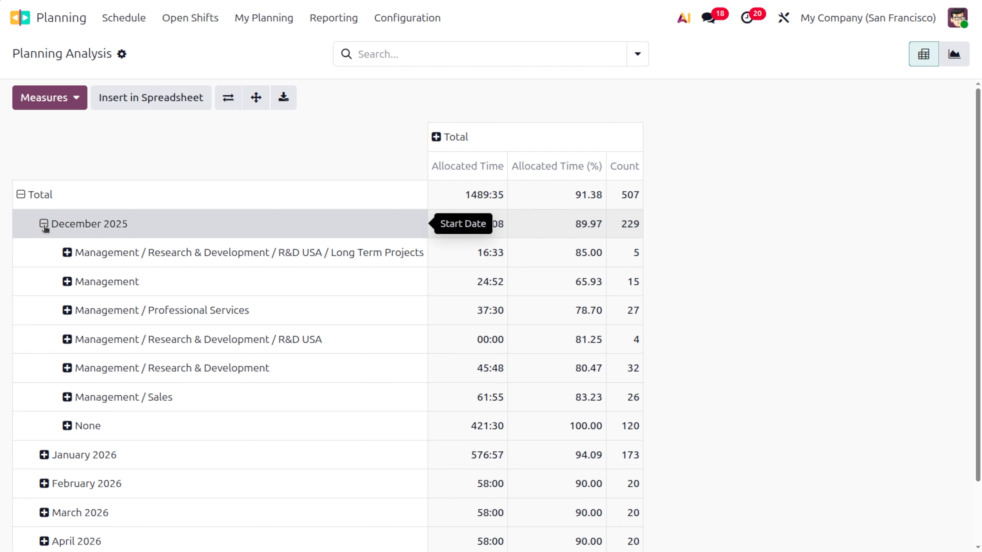
left_click(69, 254)
left_click(174, 308)
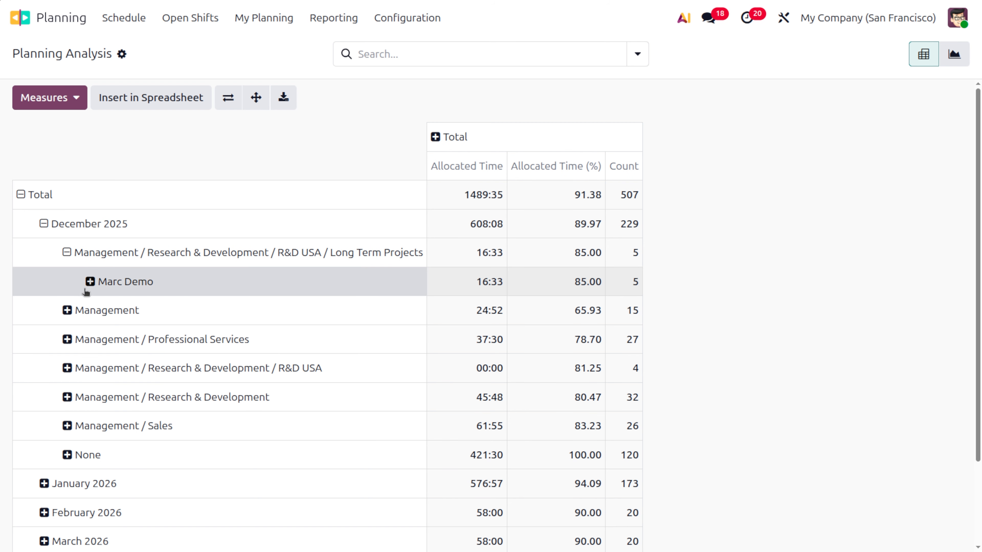
Break down the manager under Long Term Projects by Resource, and that resource by Sales Order
left_click(89, 281)
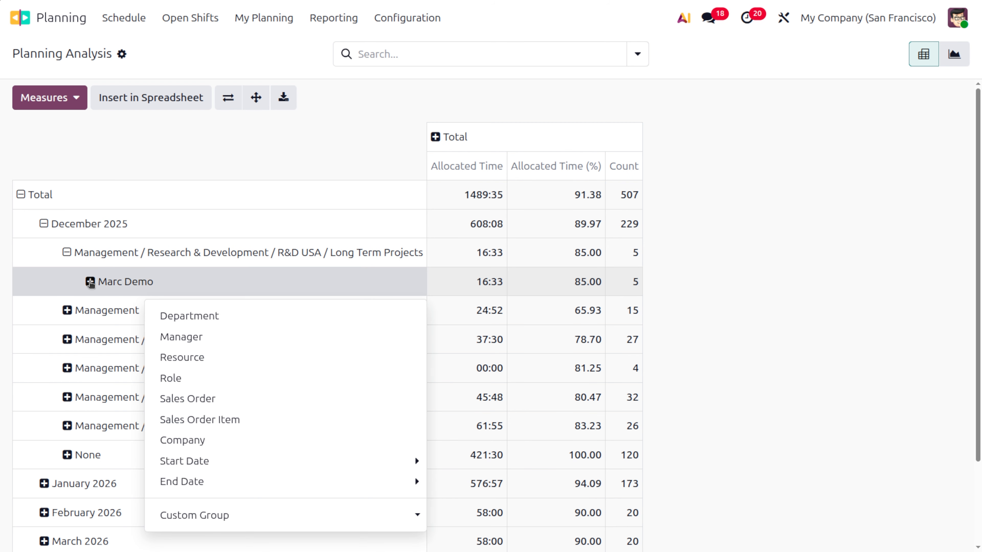
left_click(159, 357)
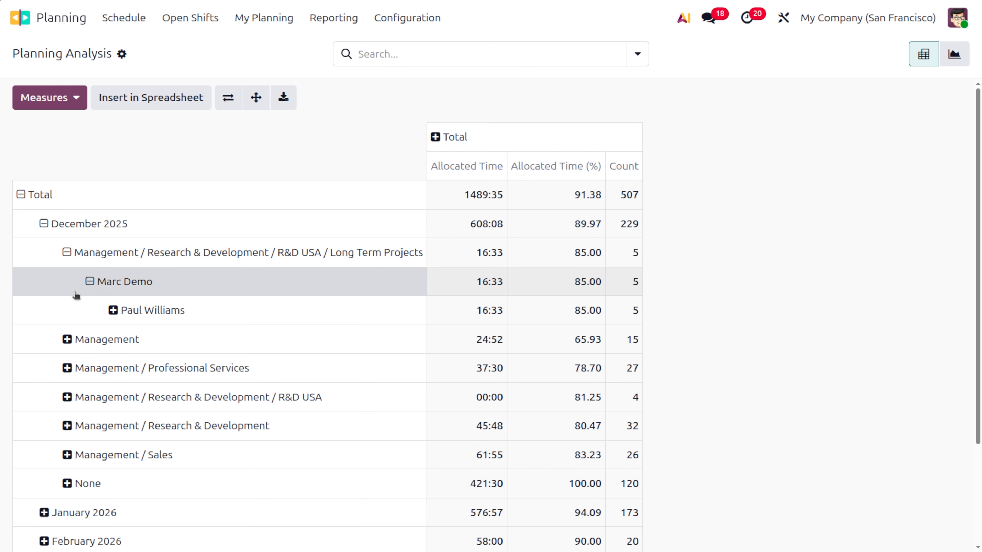
left_click(113, 311)
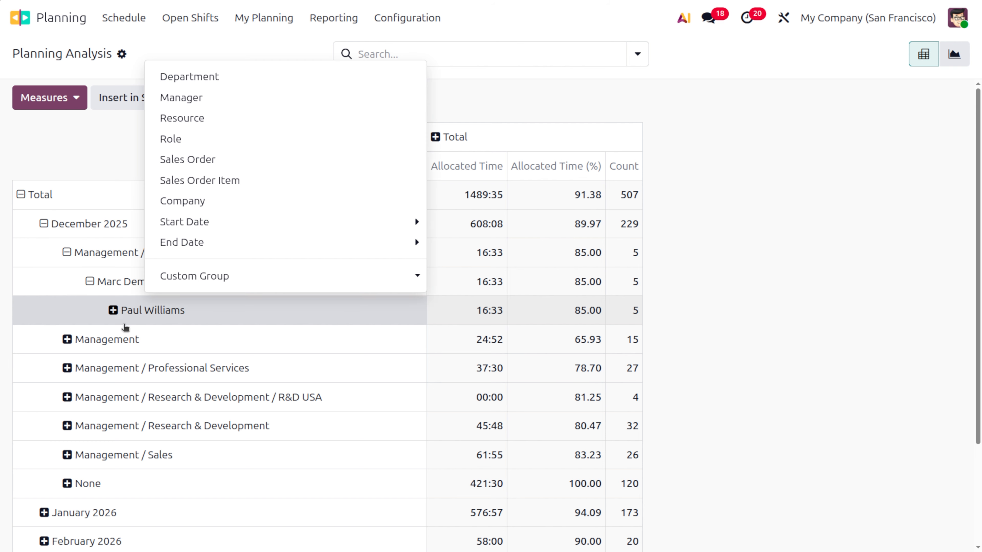
left_click(212, 159)
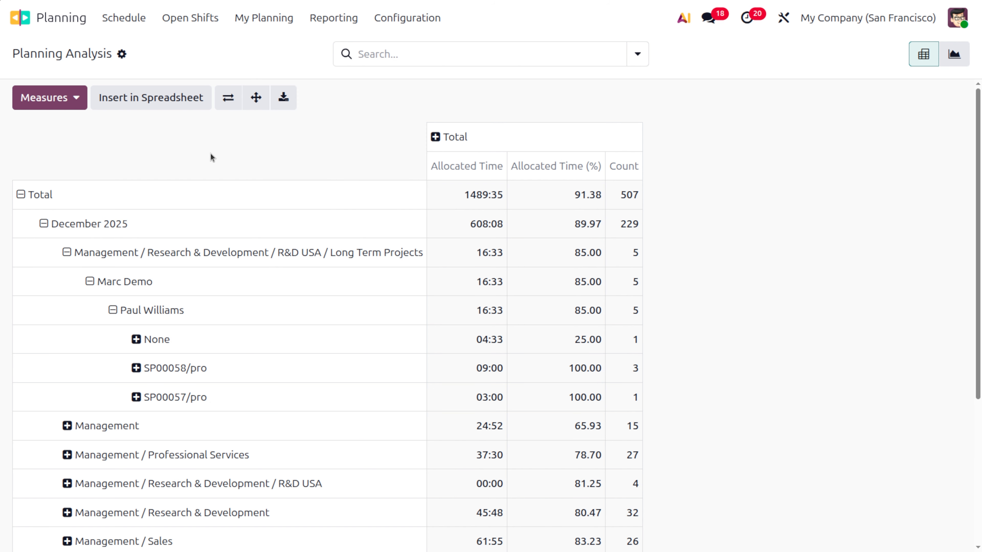
Break down sales order SP00057/pro by Role, and its Functional Tester role by Sales Order Item
left_click(135, 397)
left_click(178, 232)
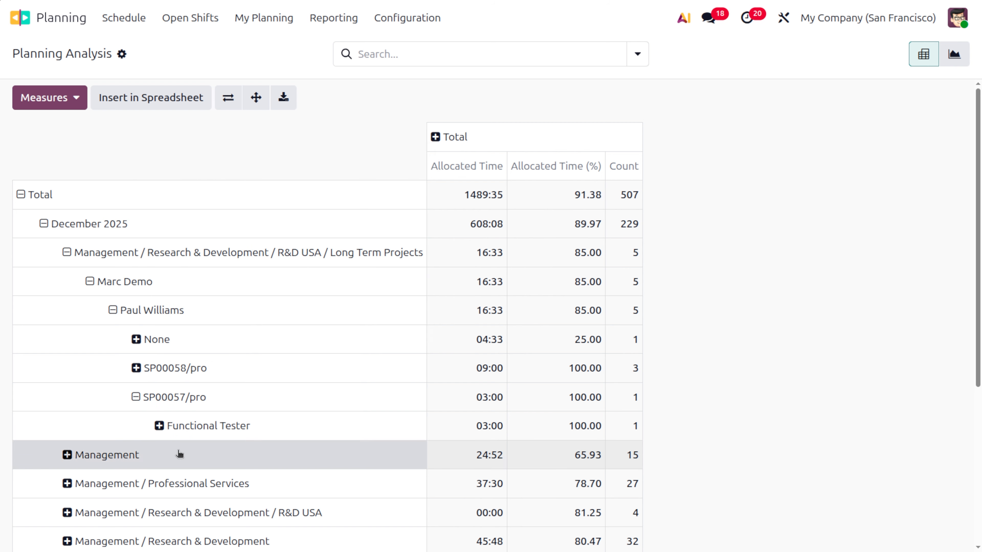
left_click(158, 425)
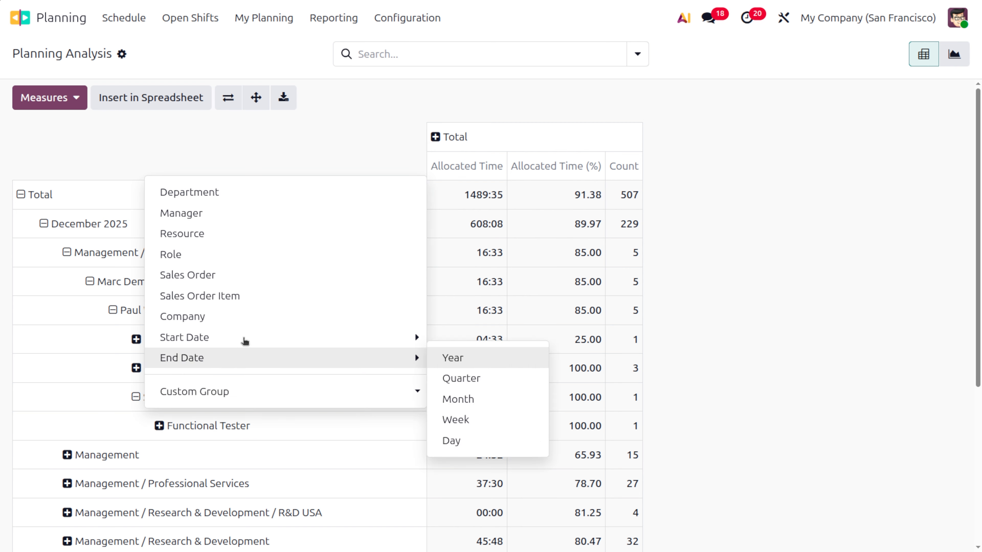
left_click(234, 298)
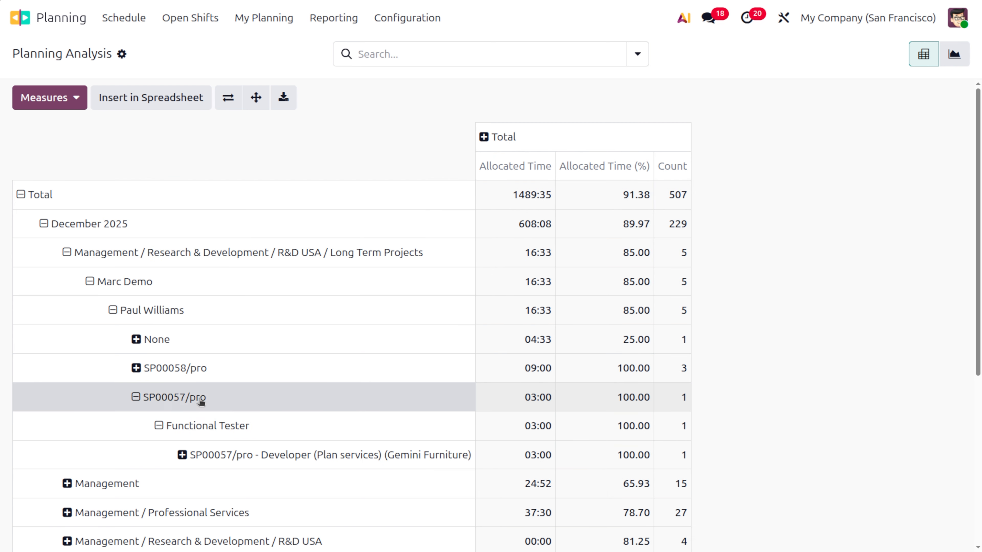
Break down the SP00057/pro Developer (Plan services) item by Company, and check the further grouping options for that company without applying any
left_click(182, 455)
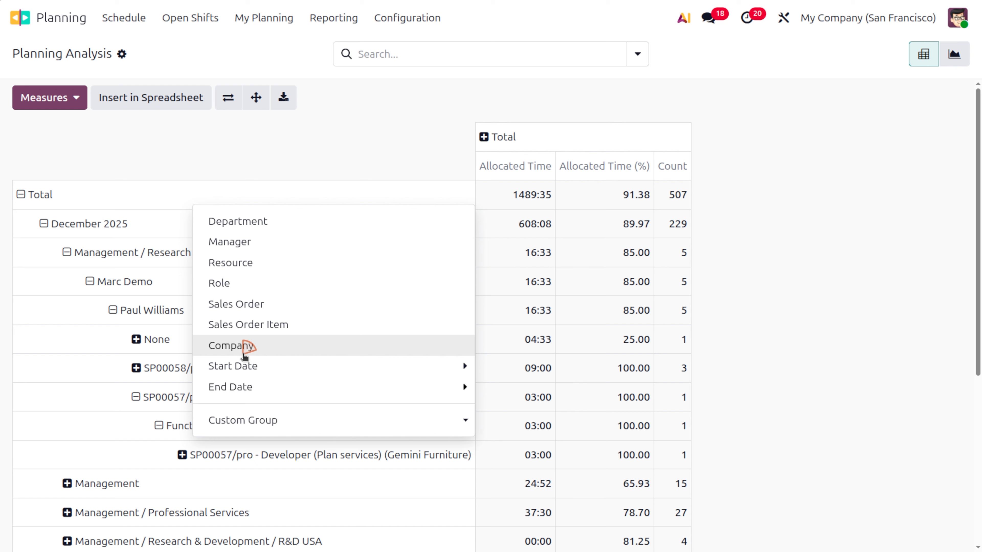
left_click(247, 345)
left_click(205, 484)
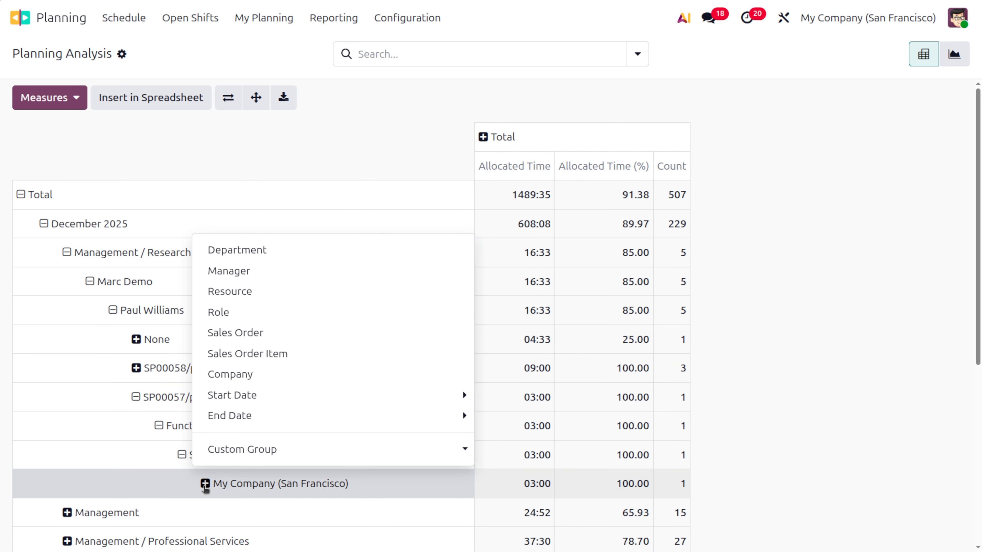
mouse_move(273, 387)
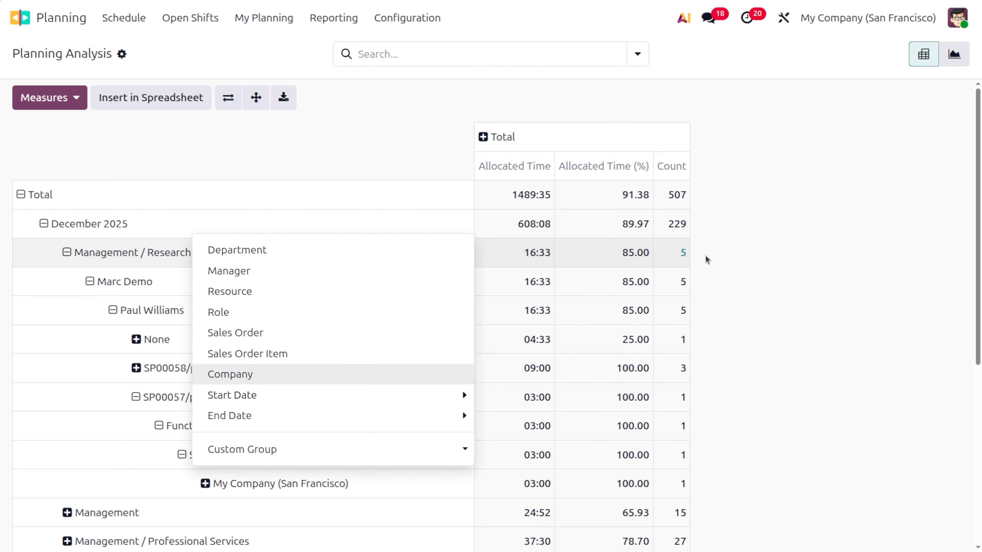
left_click(819, 237)
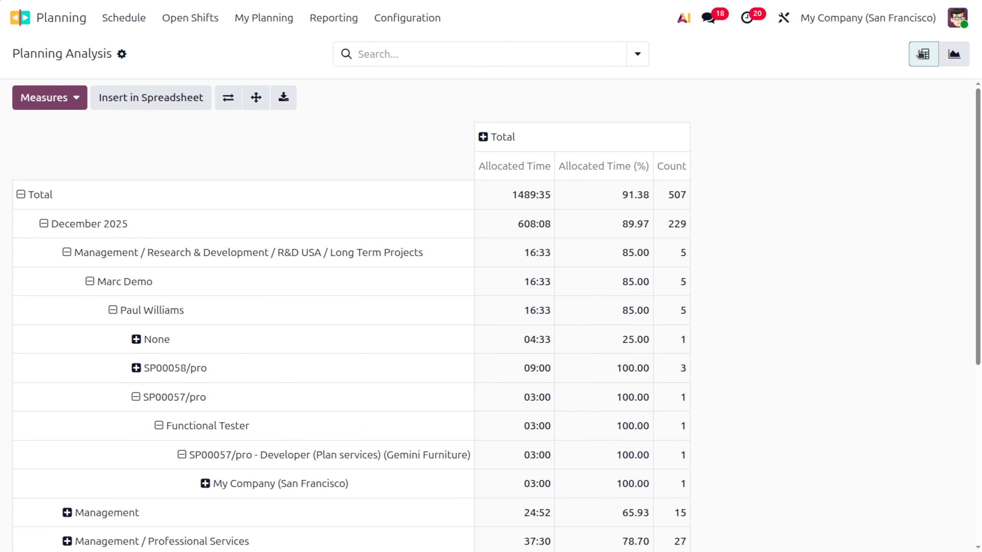
Show the Planning Analysis as a graph, and open the Materials list to inspect the Steam cleaner 1 entry
left_click(953, 55)
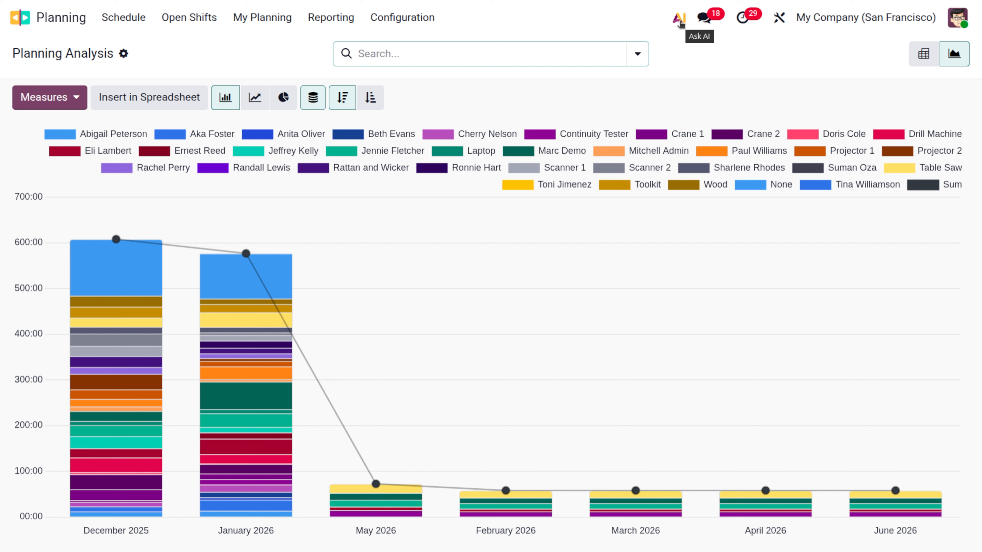
left_click(404, 17)
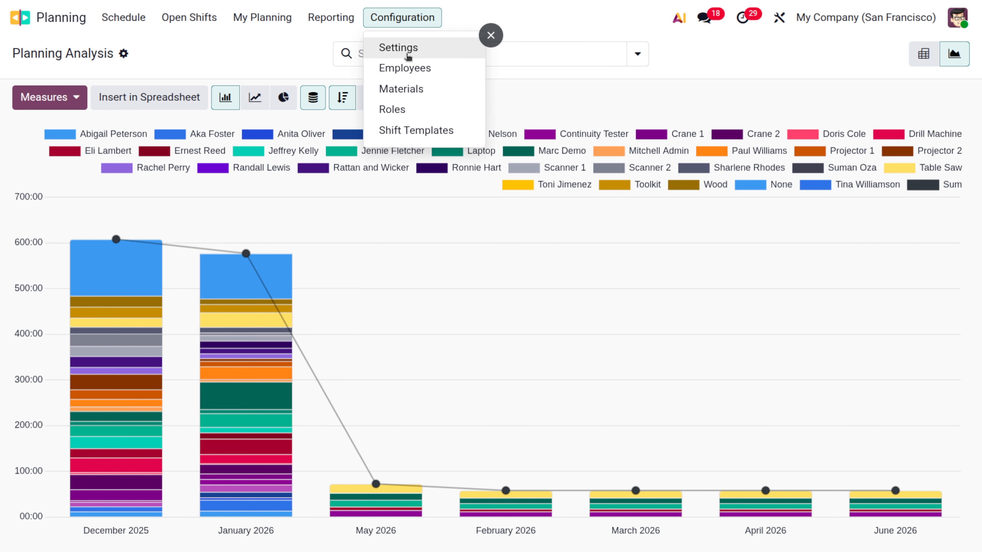
left_click(402, 90)
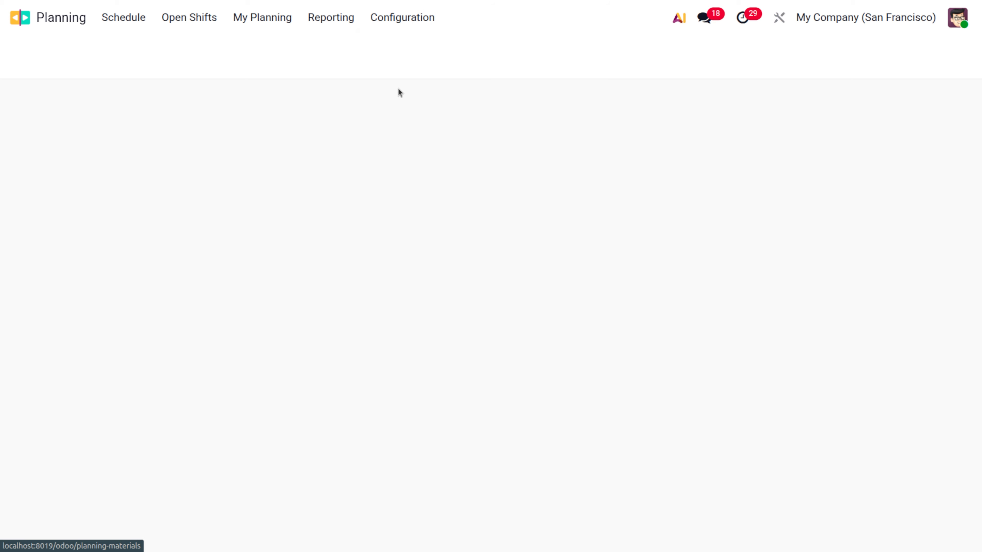
scroll(201, 383, "down", 1)
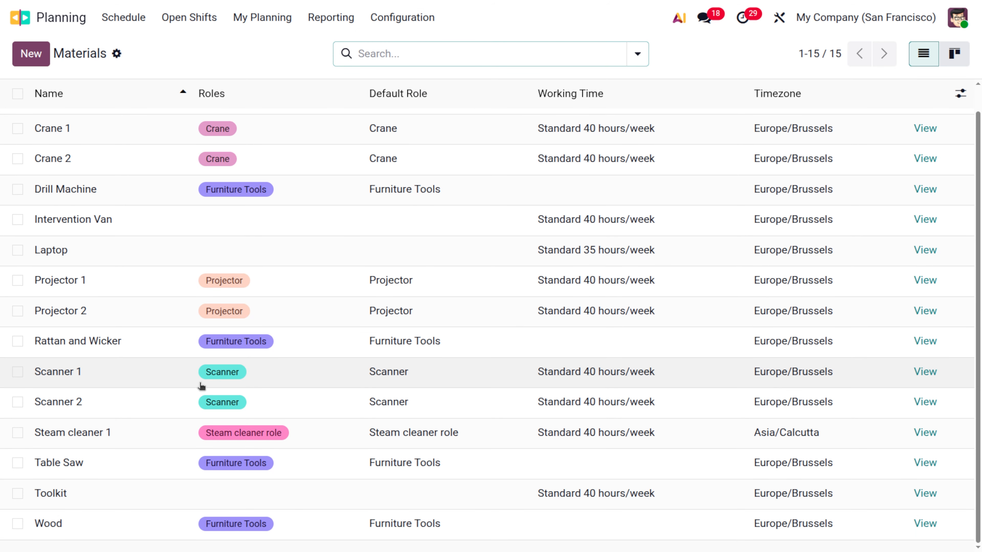
scroll(202, 386, "up", 1)
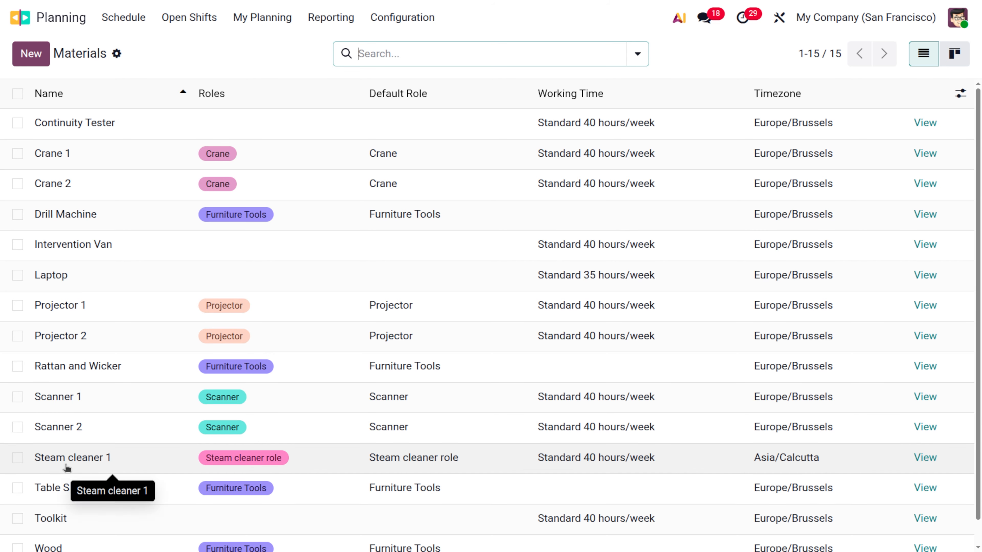
left_click(264, 458)
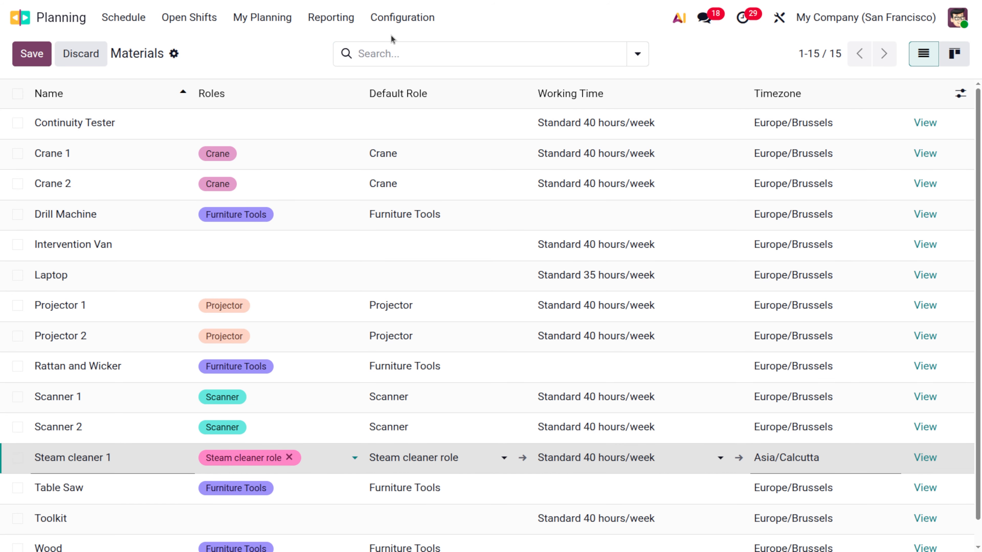
Open the Steam cleaner role from the planning roles and review its resources and linked services
left_click(396, 17)
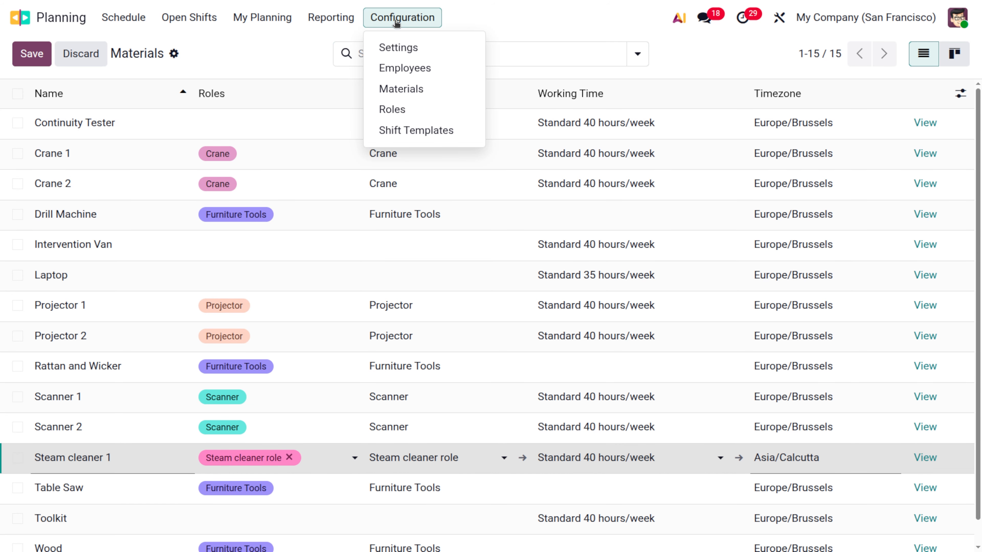
left_click(415, 113)
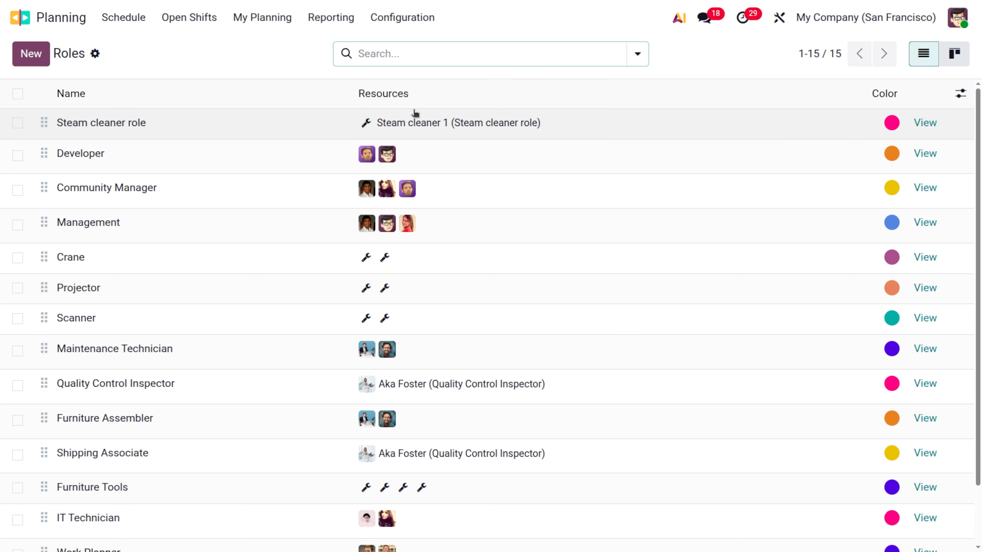
left_click(196, 133)
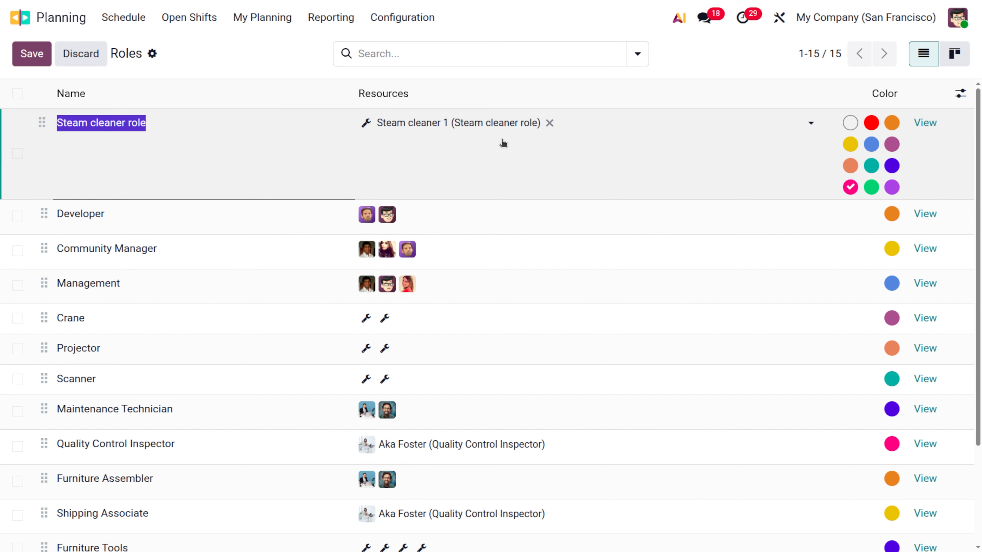
left_click(925, 123)
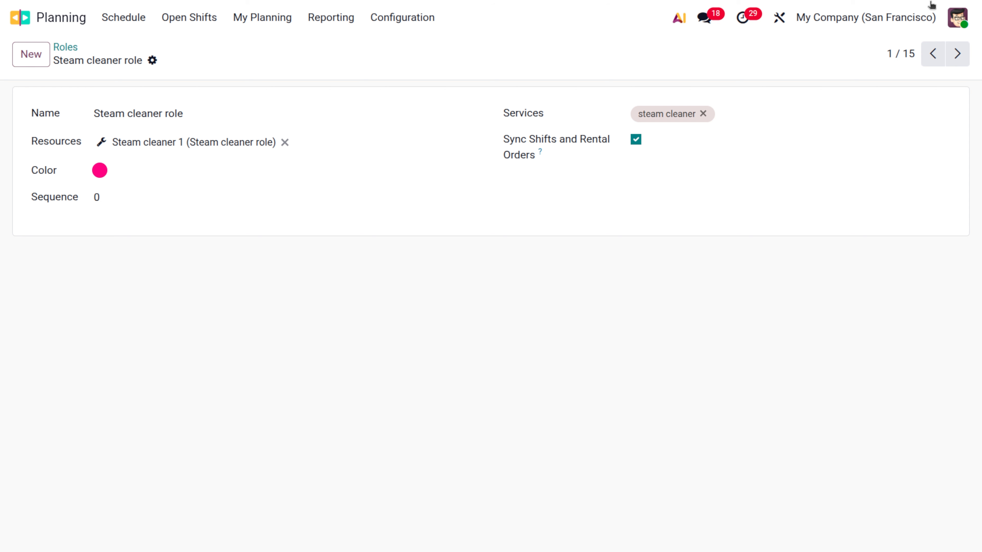
left_click(652, 120)
Switch to the Rental app and open its list of rental products
left_click(15, 18)
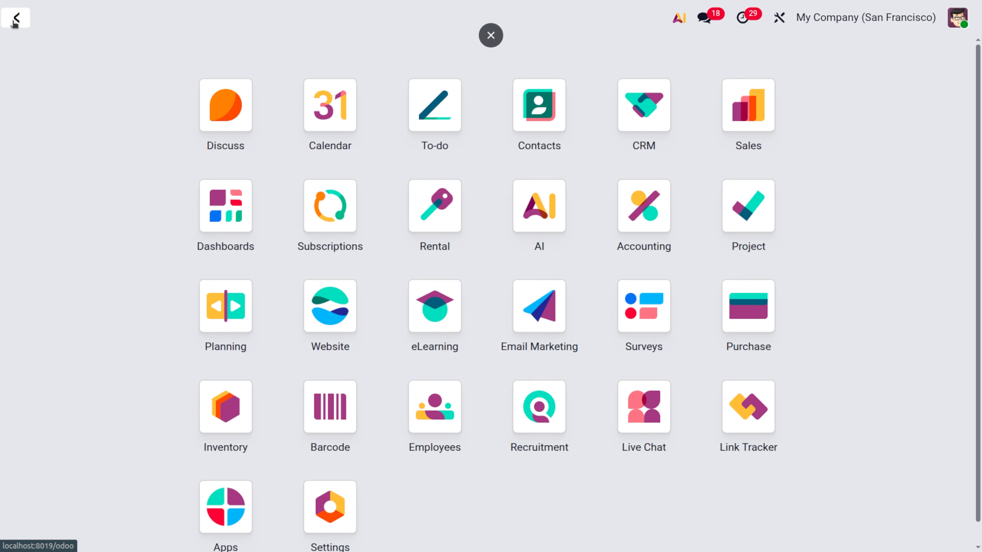
type("rent")
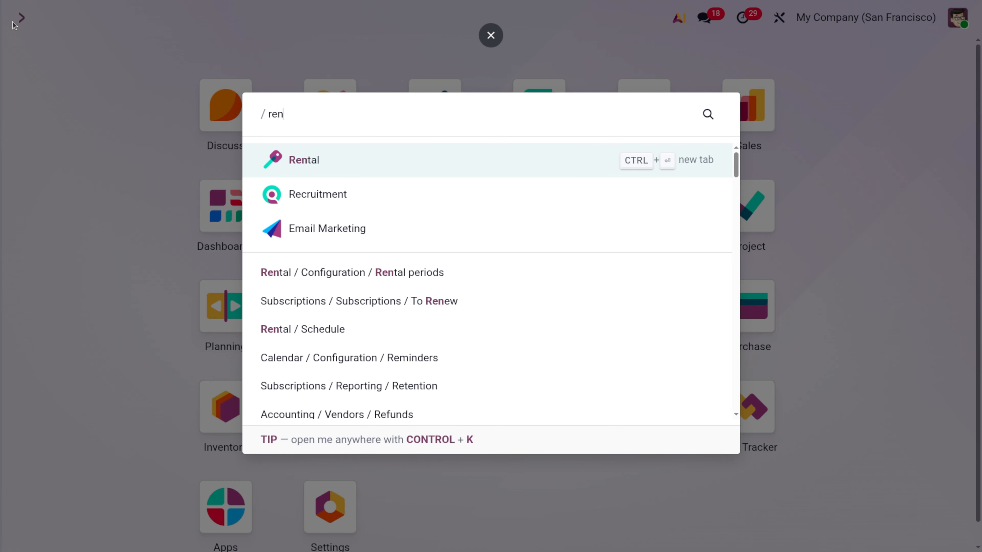
key("Return")
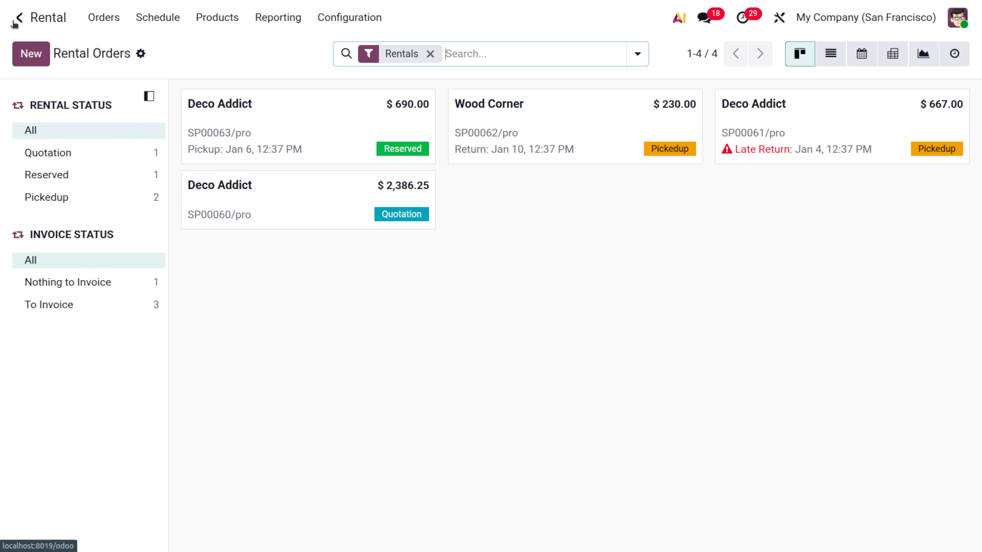
left_click(198, 25)
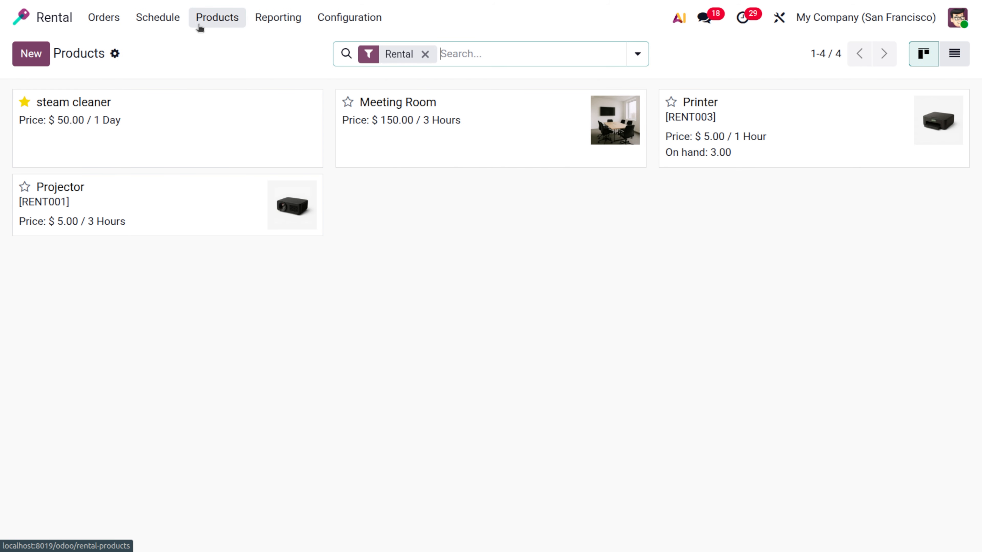
Open the steam cleaner product to review its rental prices, and view its page on the website
left_click(219, 138)
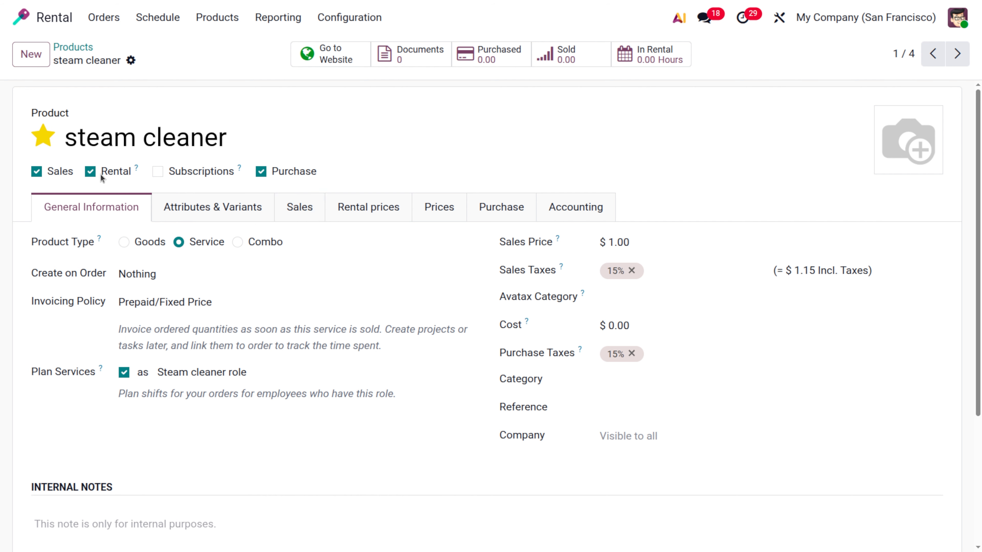
left_click(394, 209)
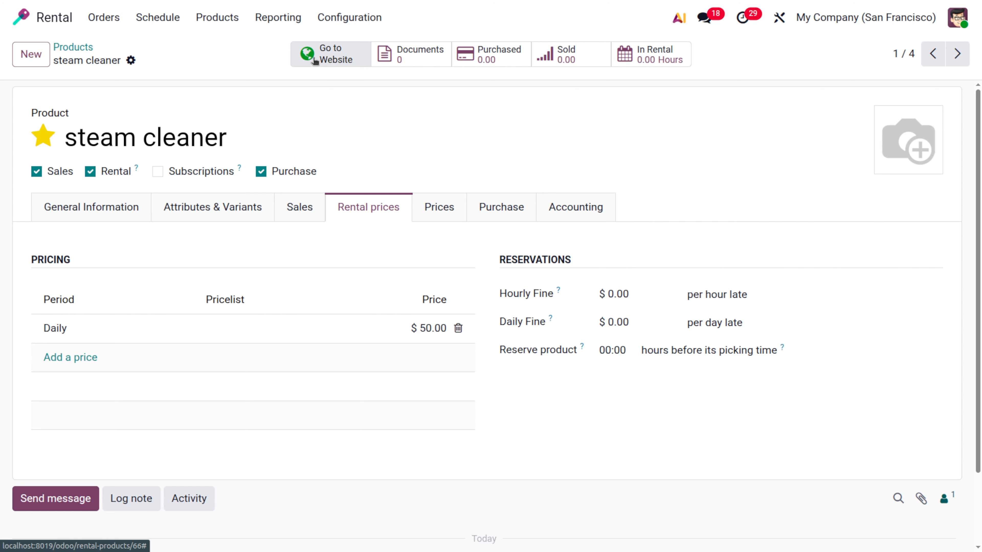
left_click(330, 58)
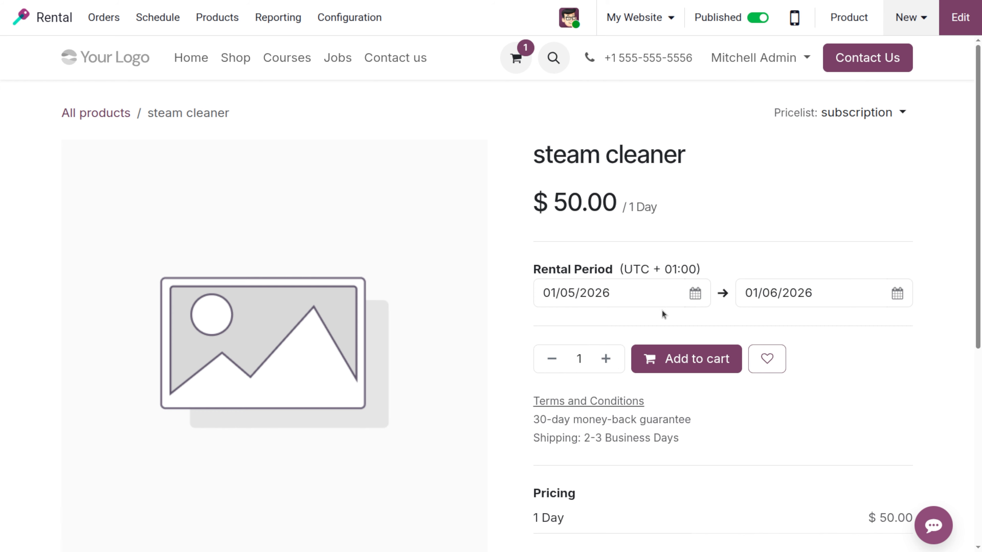
Switch back to the Planning app and open the Steam cleaner role to check its Sync Shifts and Rental Orders option
left_click(24, 20)
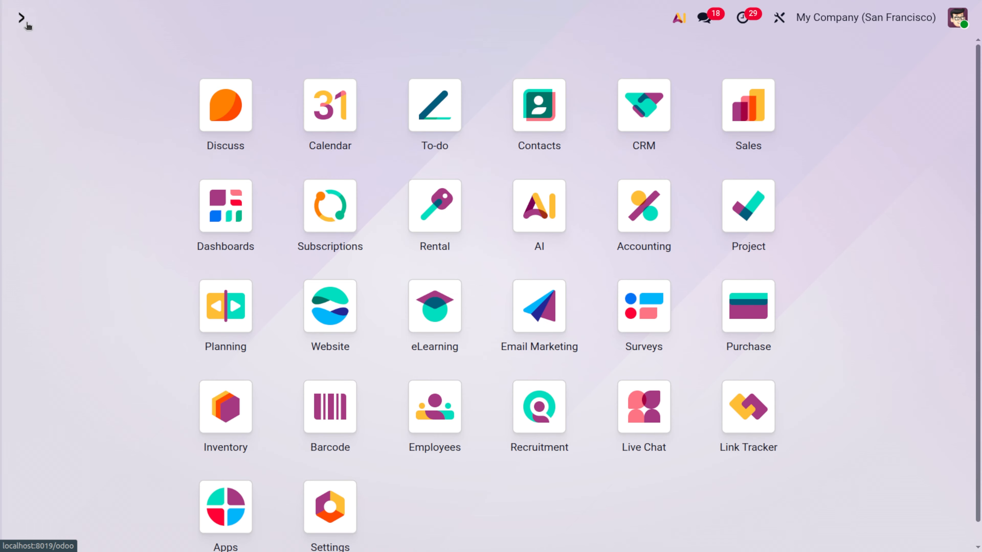
type("planni")
key("Return")
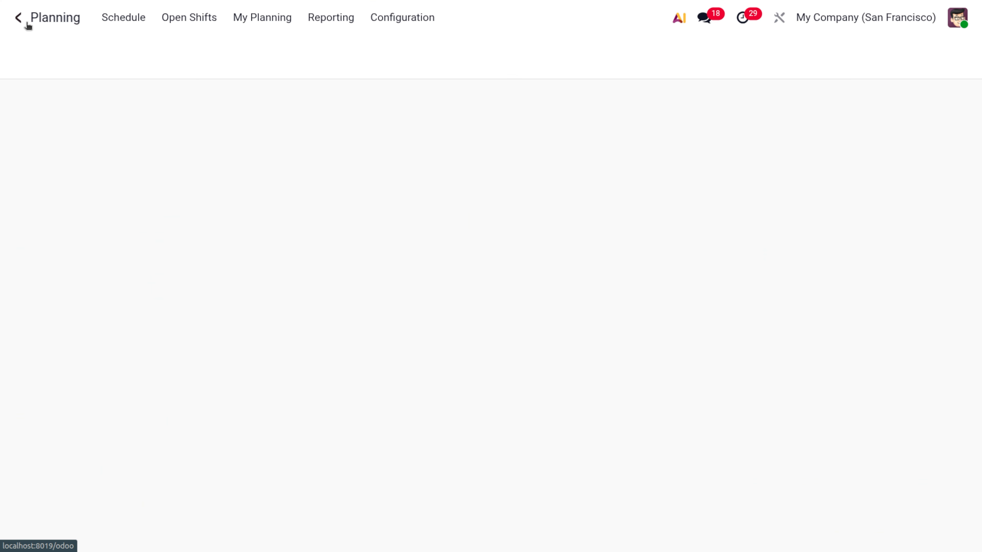
left_click(382, 19)
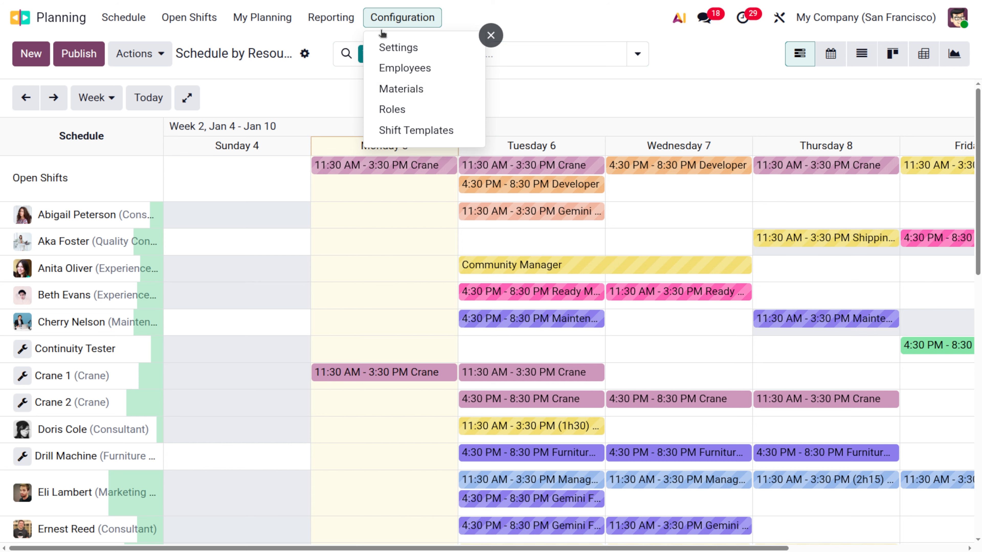
left_click(438, 107)
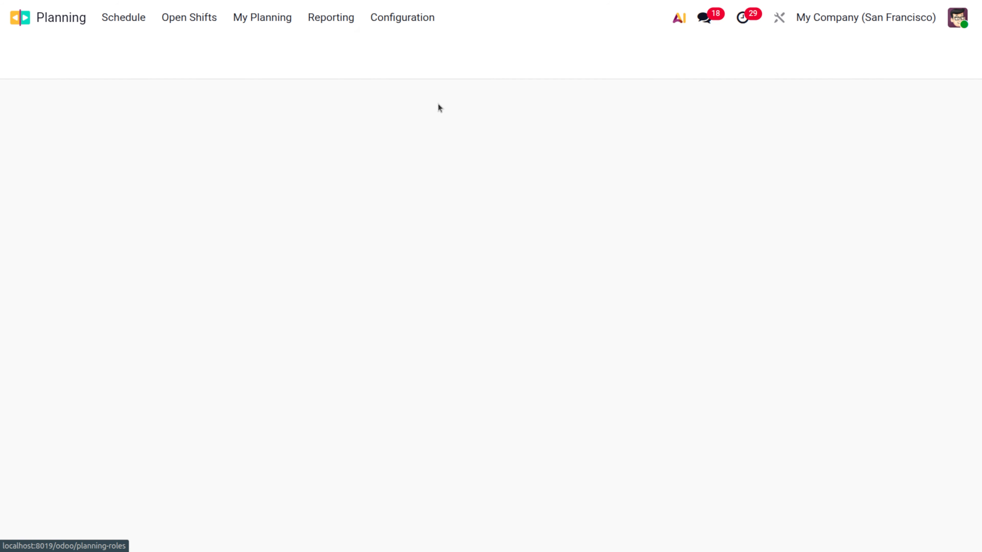
left_click(355, 128)
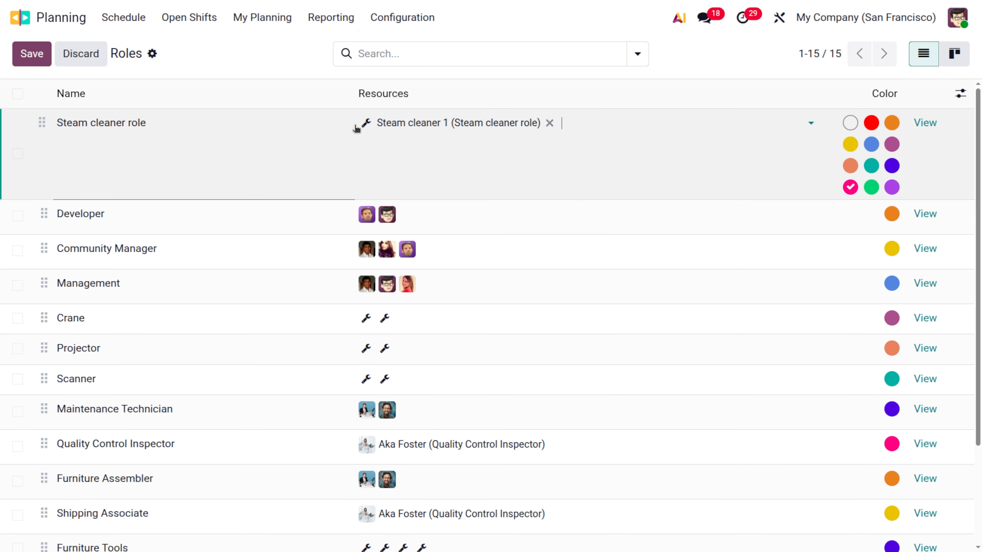
left_click(925, 123)
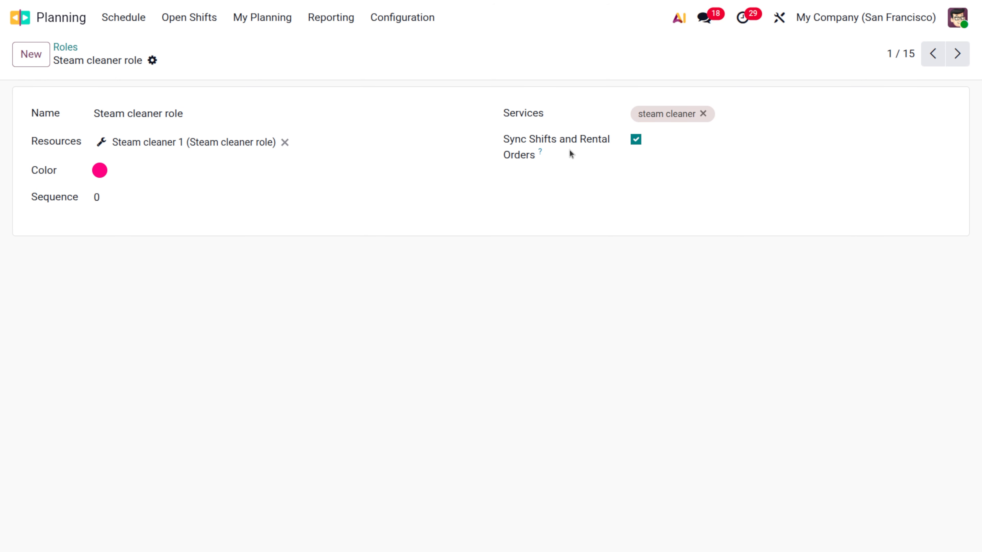
mouse_move(541, 156)
Open the schedule by resource and look through the resource rows for the current week
left_click(116, 26)
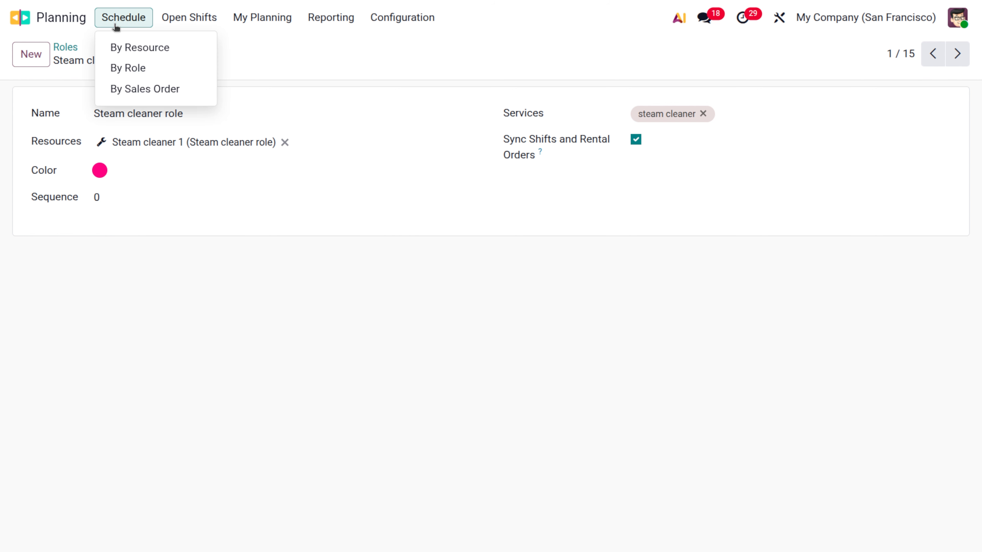
left_click(129, 47)
scroll(286, 375, "down", 15)
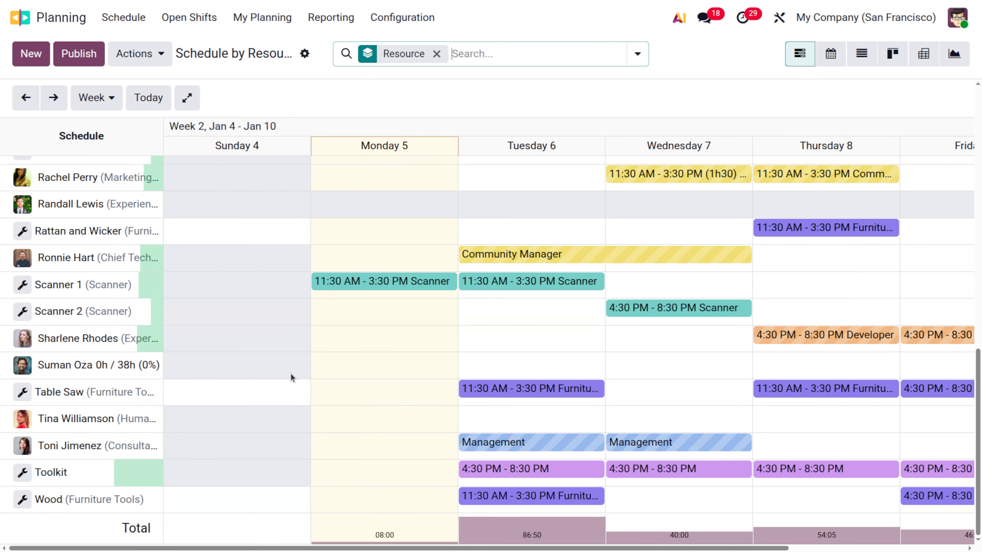
scroll(291, 376, "up", 15)
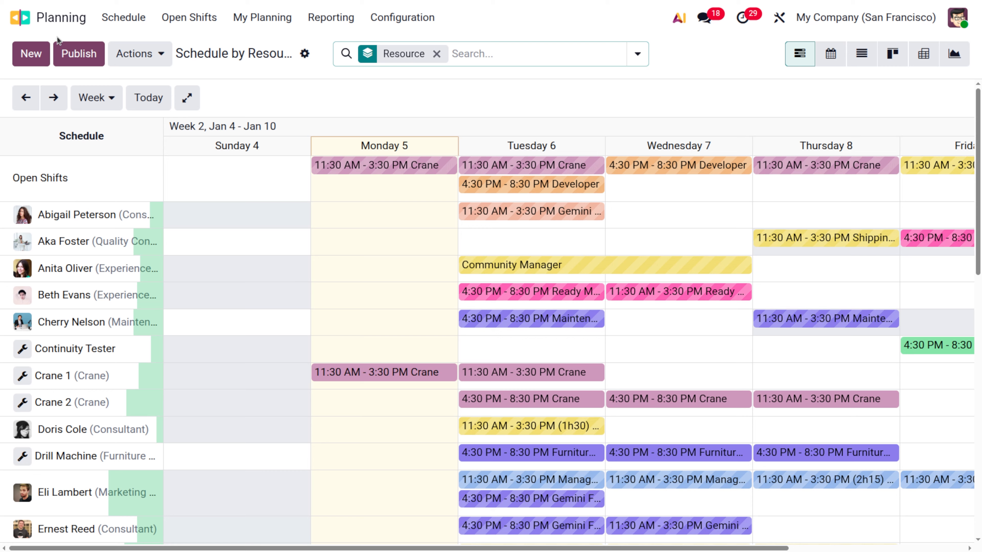
Start a new shift and assign Steam cleaner 1 (Steam cleaner role) as its resource
left_click(31, 53)
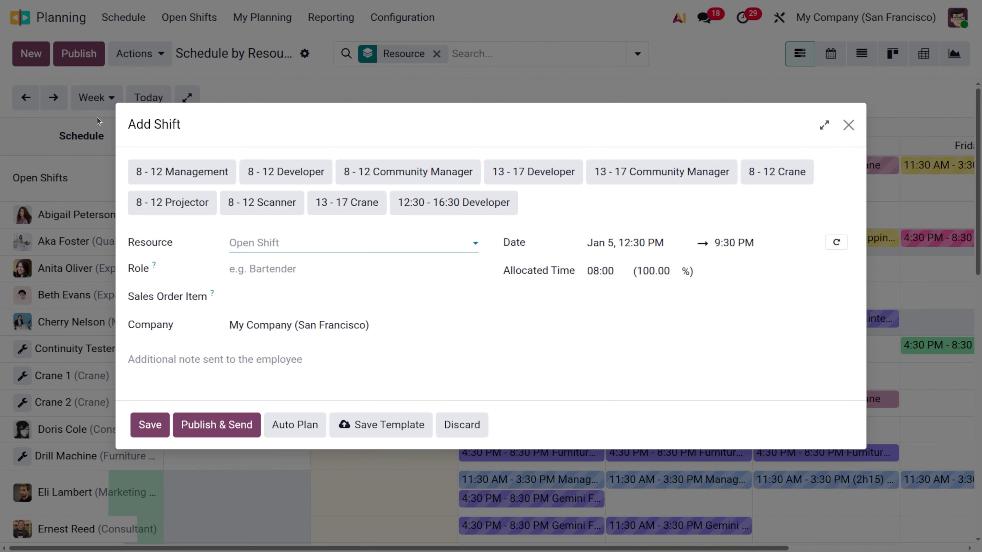
left_click(263, 240)
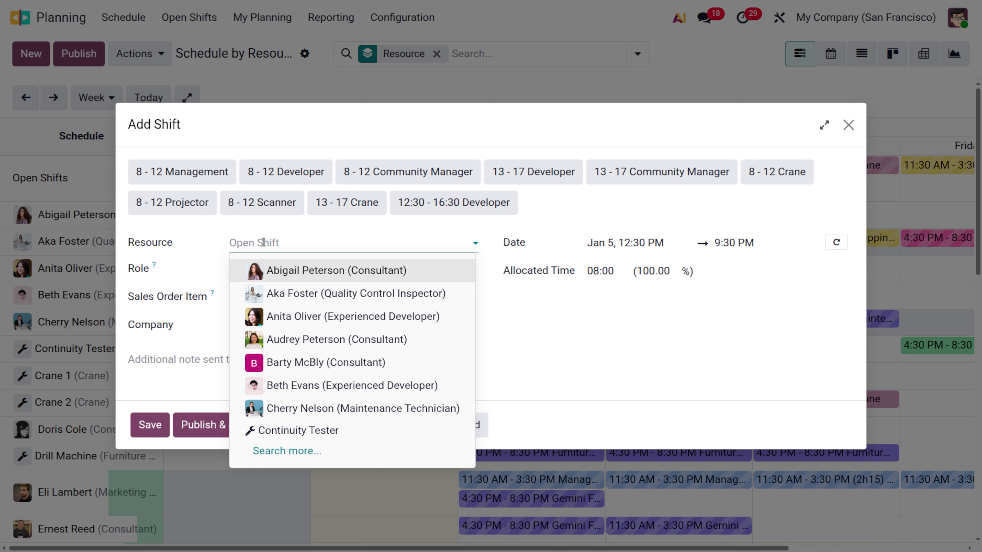
type("st")
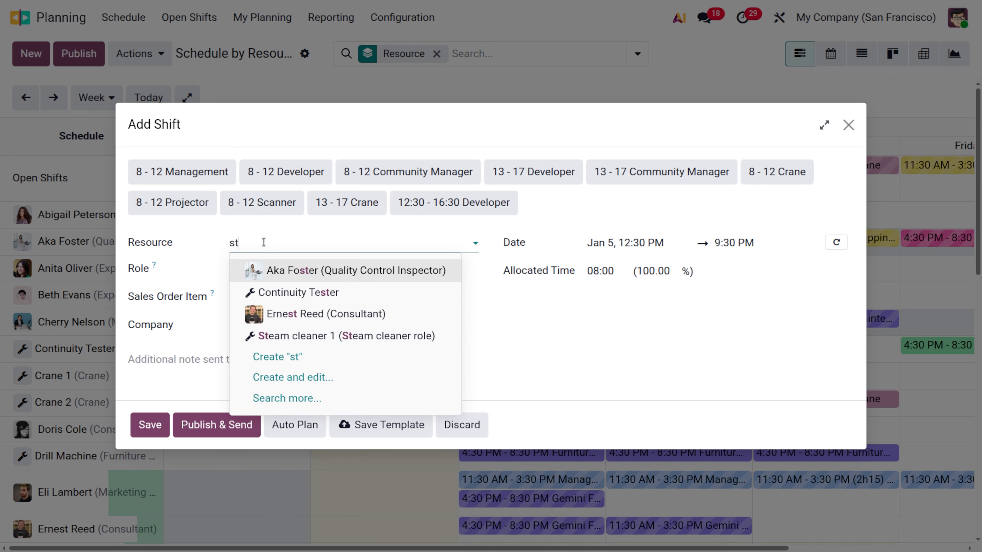
left_click(406, 336)
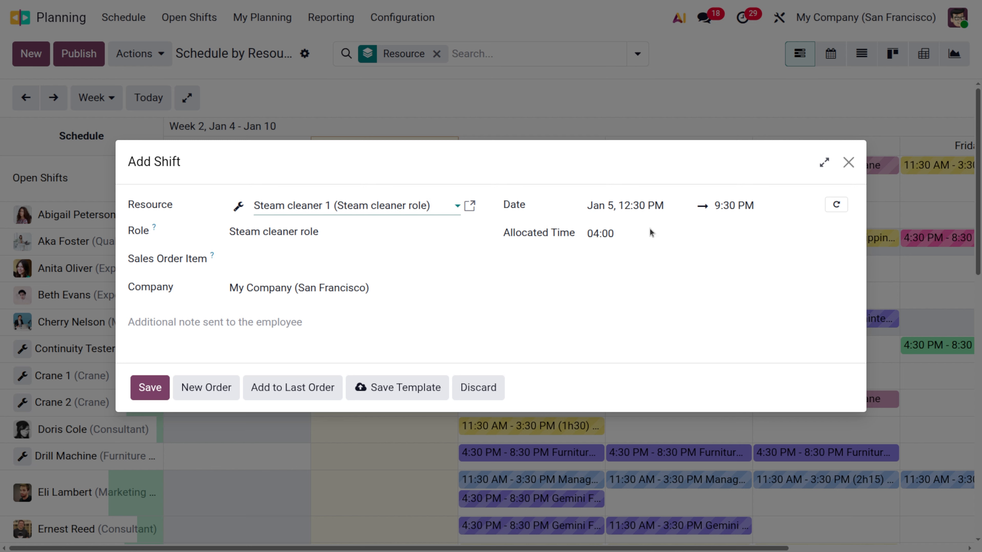
Set the Steam cleaner 1 shift's allocated time to 8 hours and save the shift
left_click(616, 227)
type("8")
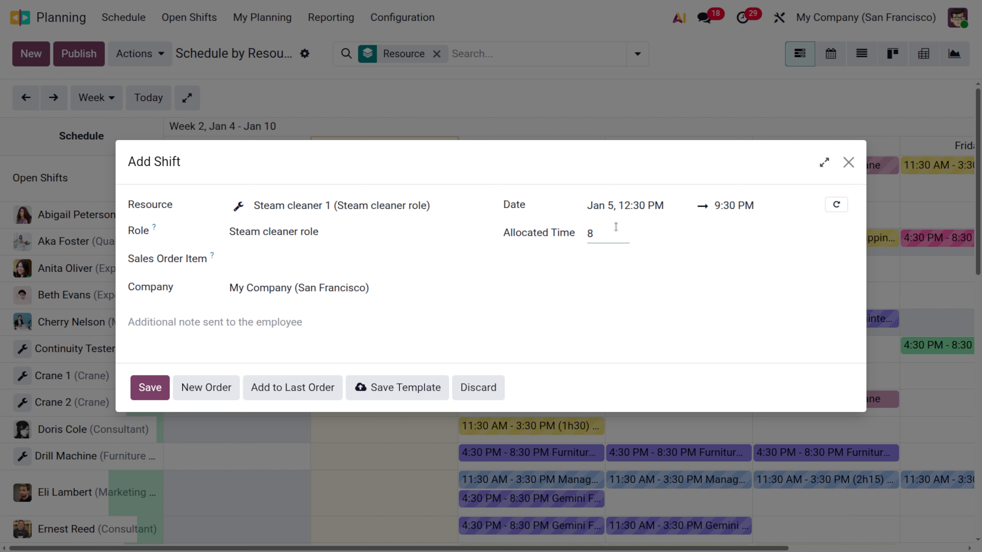
left_click(631, 301)
left_click(150, 387)
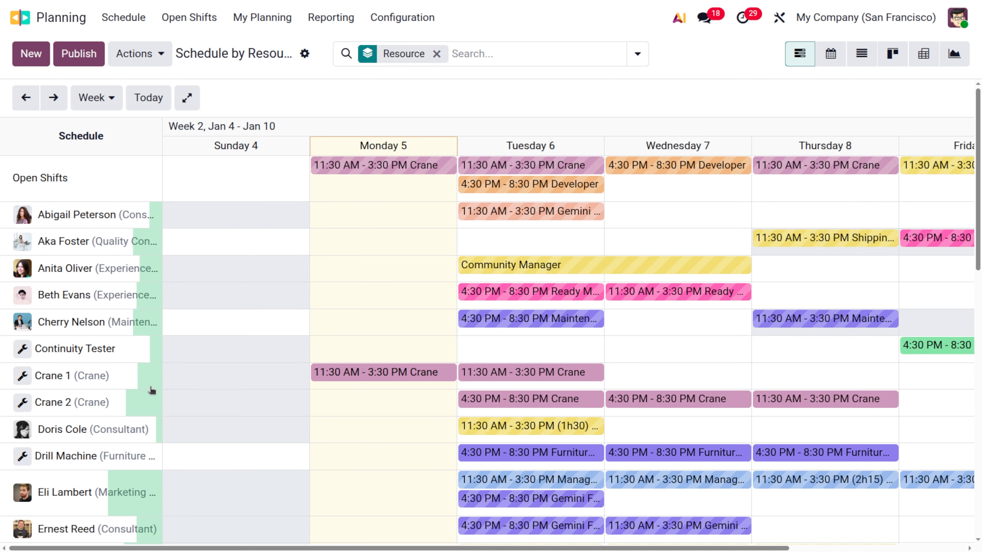
Locate the Steam cleaner 1 row in the weekly schedule and check its shift and allocated hours
scroll(159, 394, "down", 4)
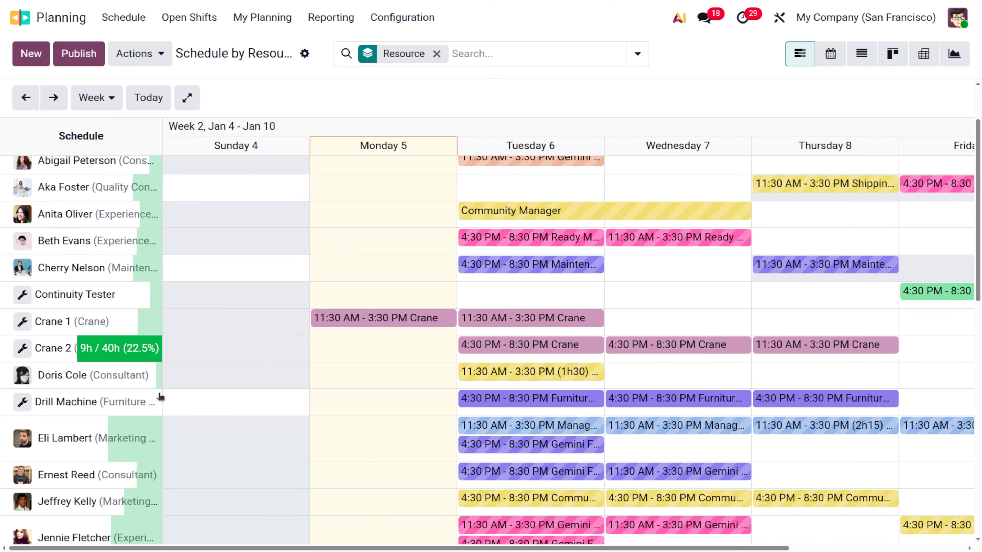
scroll(160, 396, "down", 5)
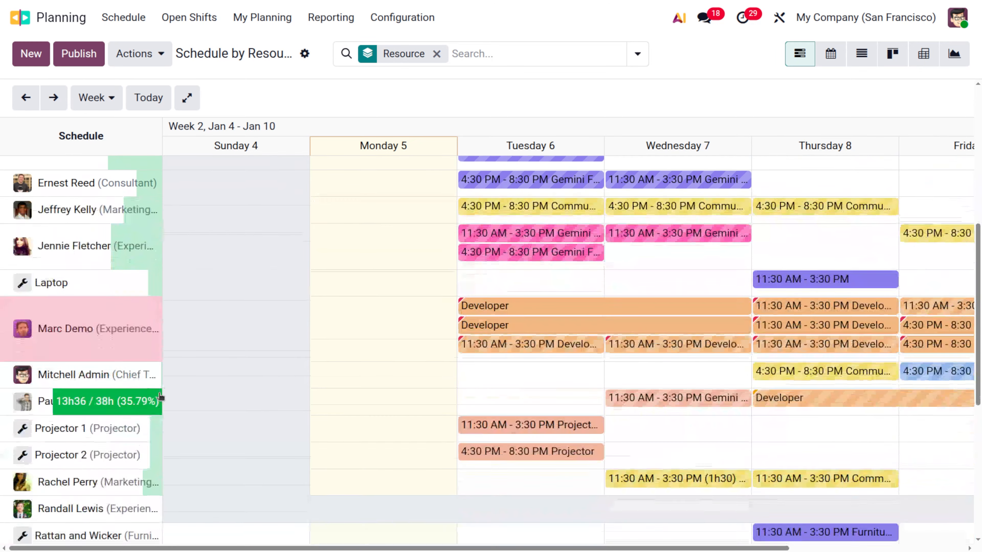
scroll(160, 396, "down", 5)
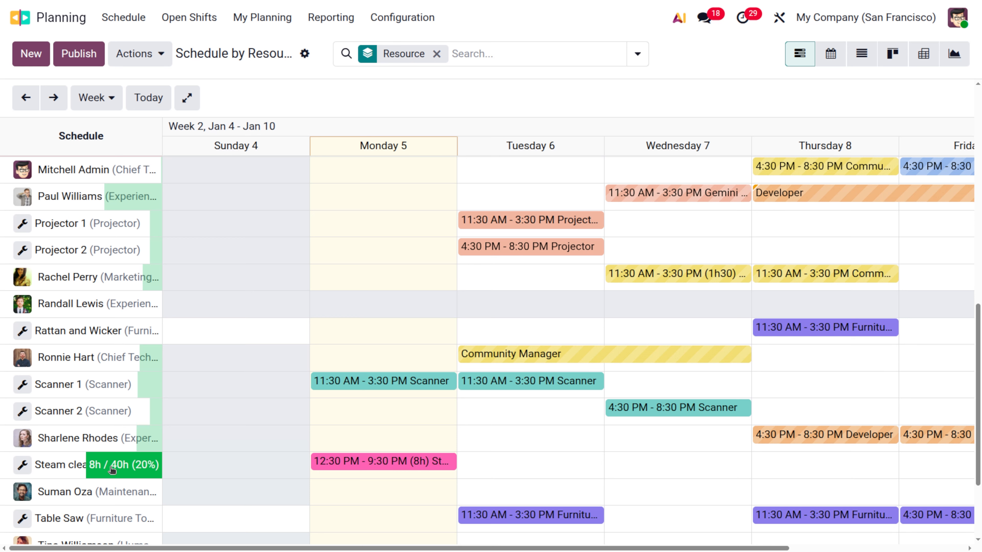
Check the details of the Steam cleaner 1 shift on Monday 5, and switch to the Rental app
left_click(367, 469)
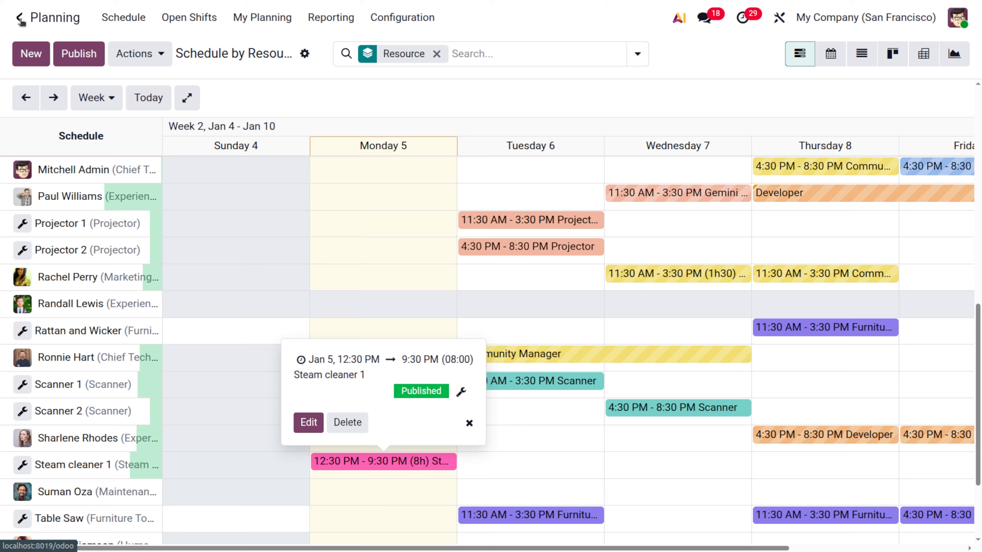
left_click(20, 20)
type("ren")
key("Return")
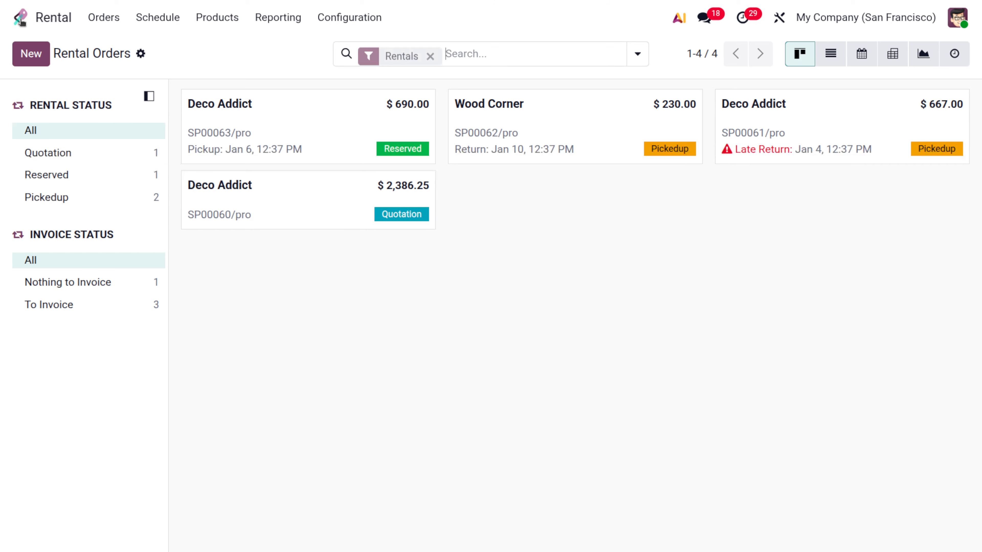
Open the steam cleaner product from the rental products and go to its website shop page
left_click(218, 15)
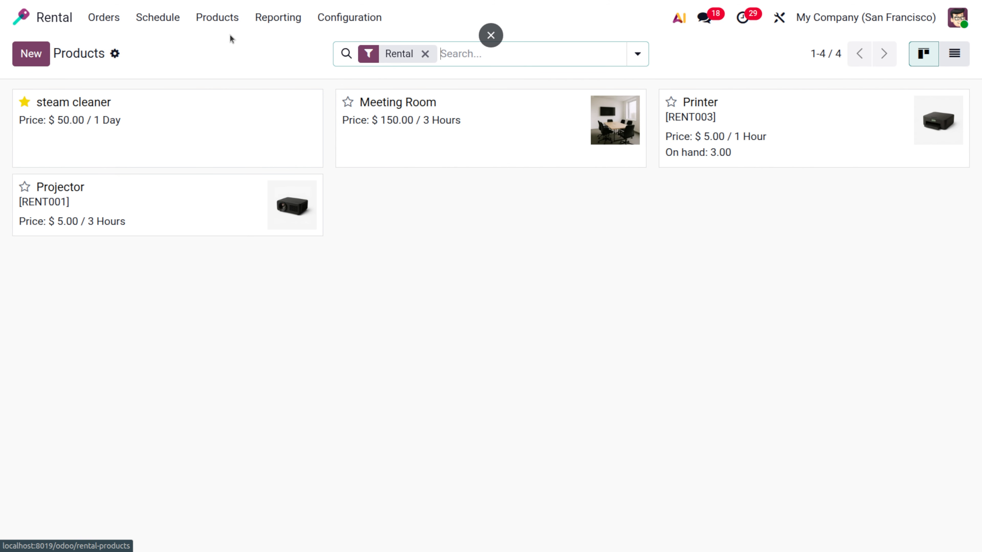
left_click(195, 116)
left_click(345, 58)
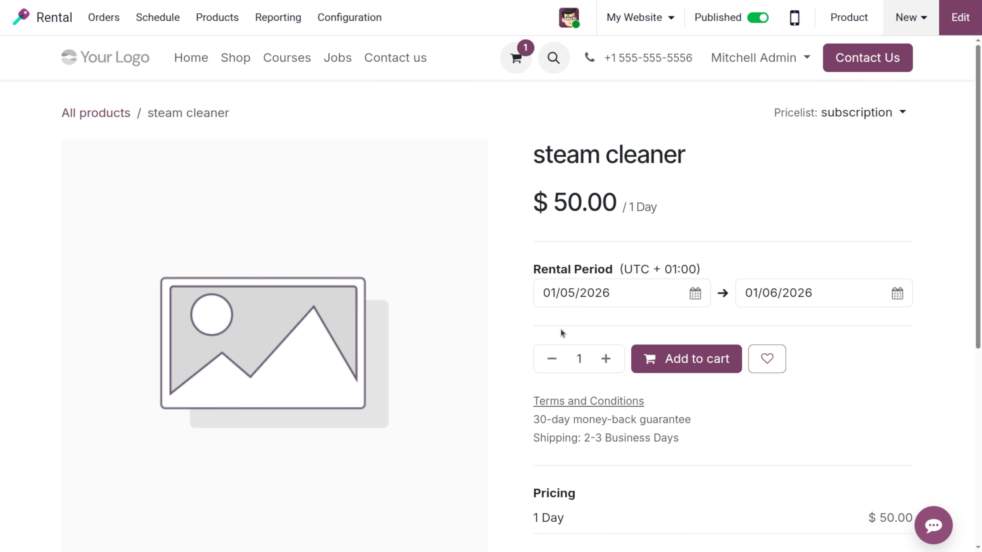
Set the steam cleaner's rental period to start and end on 01/05/2026 to check availability for that day
left_click(789, 292)
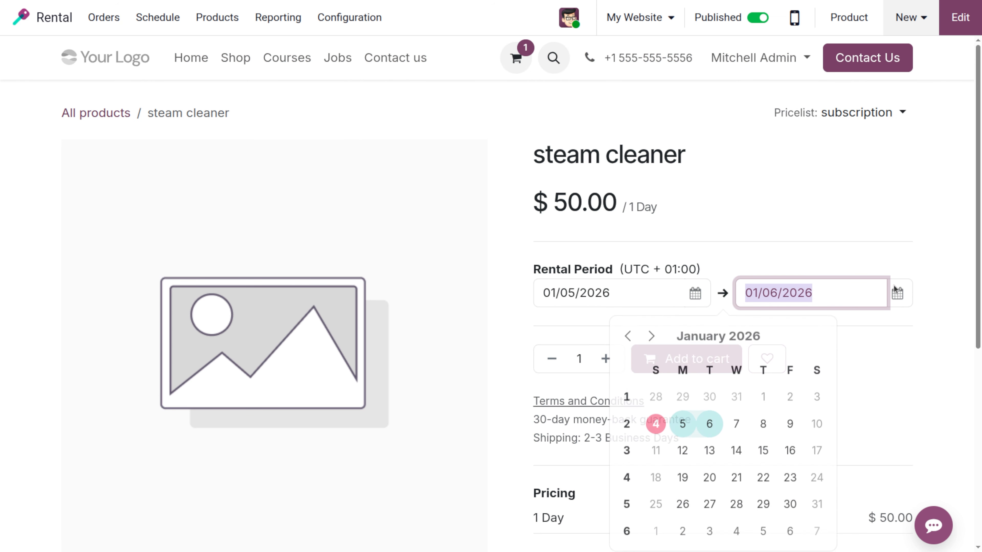
left_click(682, 424)
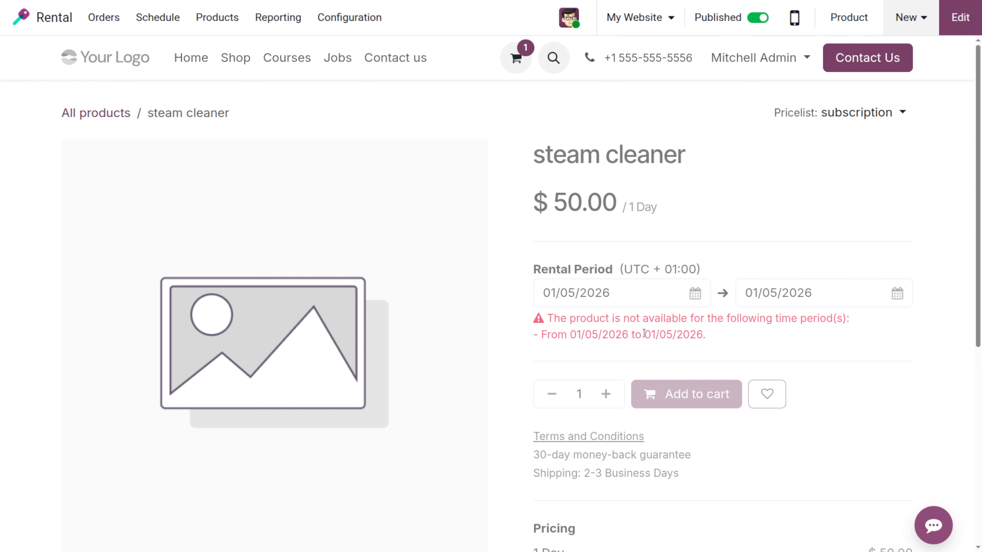
Set the steam cleaner's rental period to start and end on 01/06/2026 and check its availability and pricing
left_click(897, 293)
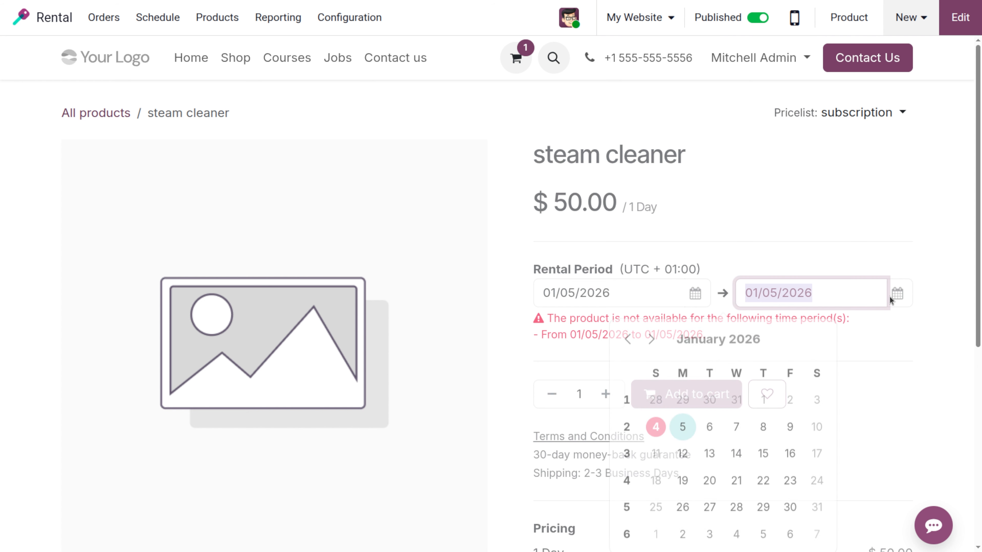
left_click(709, 422)
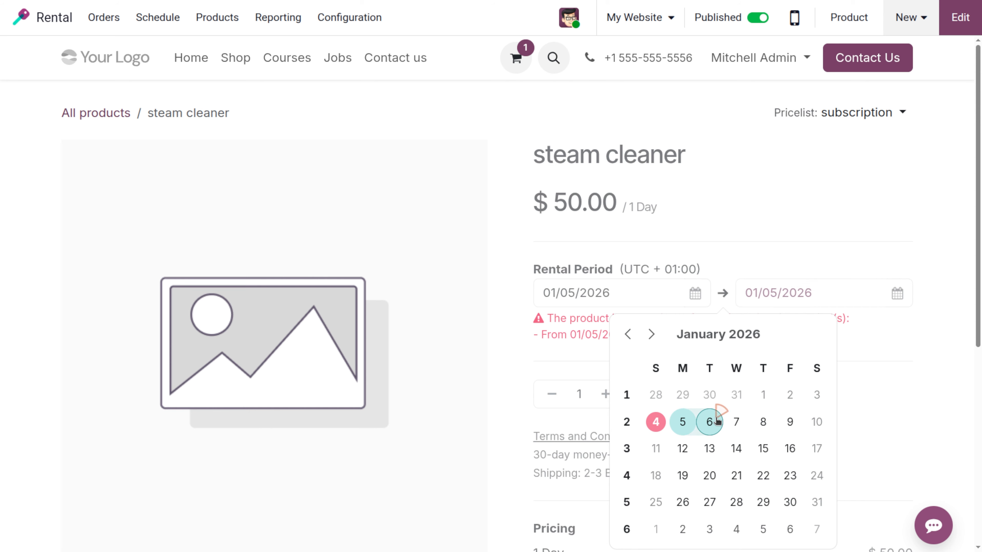
left_click(709, 422)
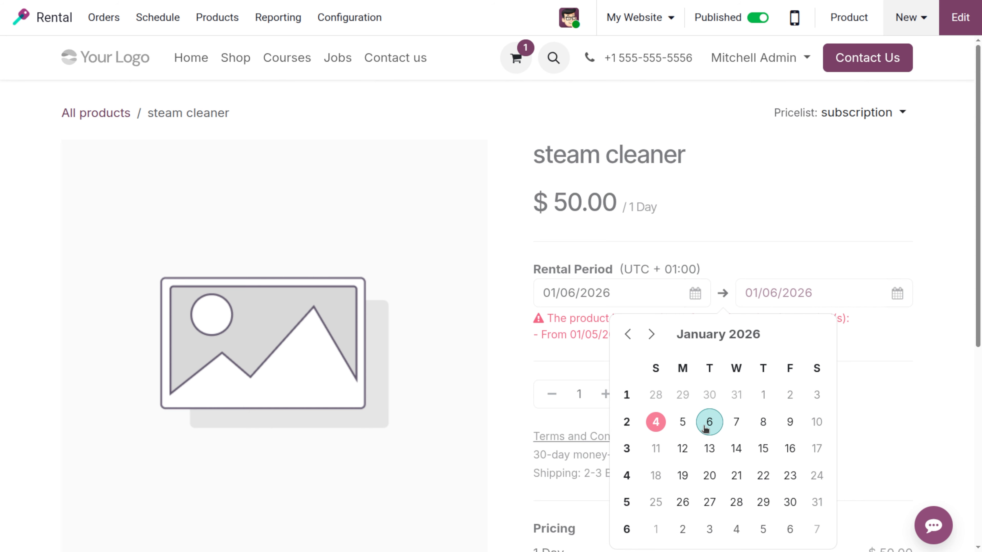
scroll(872, 331, "down", 5)
left_click(881, 226)
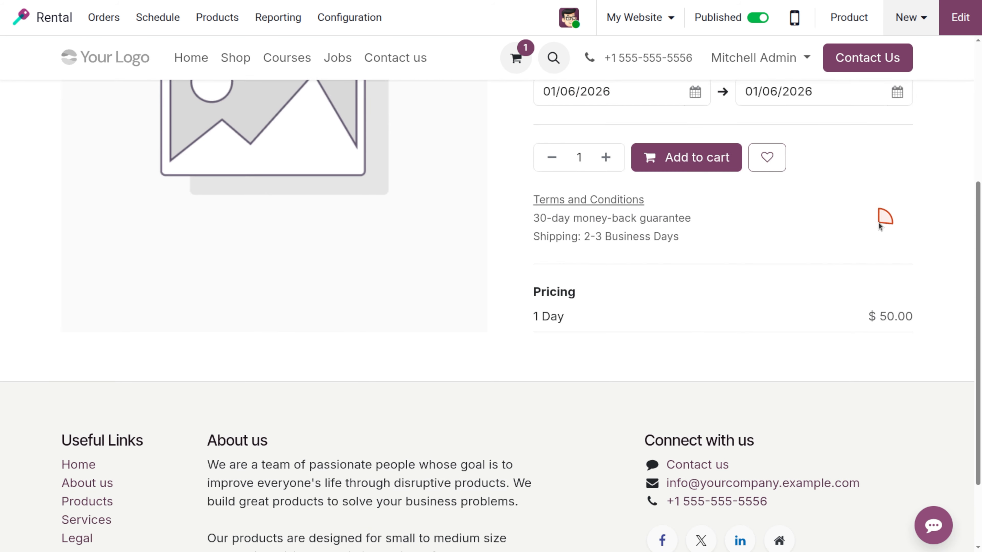
scroll(772, 194, "up", 5)
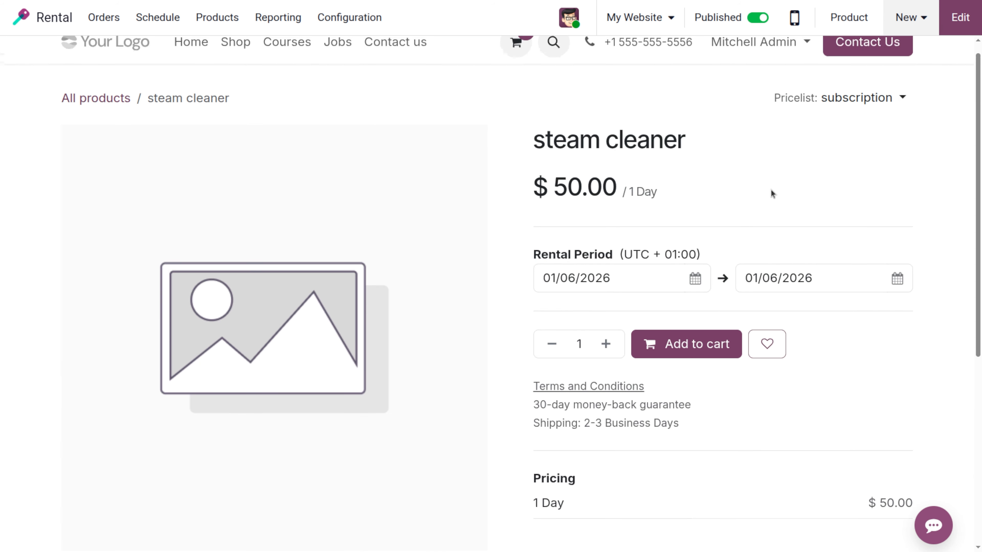
left_click(700, 279)
left_click(703, 414)
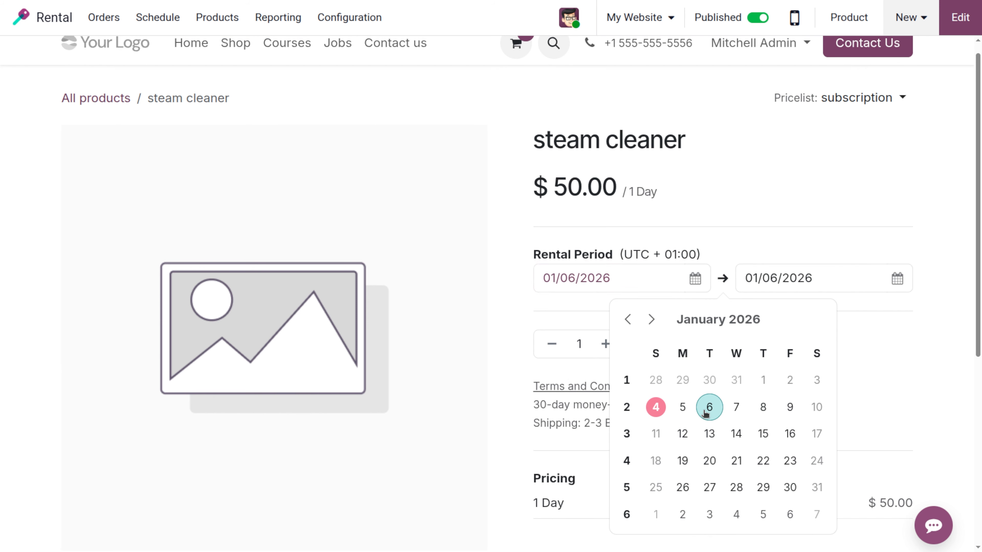
left_click(892, 193)
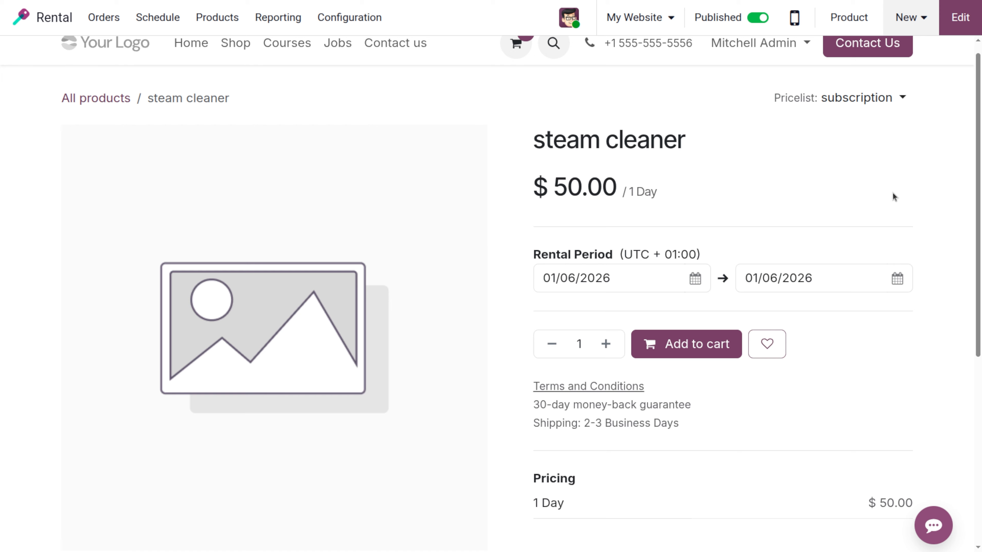
Add one steam cleaner to the cart for the chosen rental period and open the cart
scroll(892, 196, "down", 2)
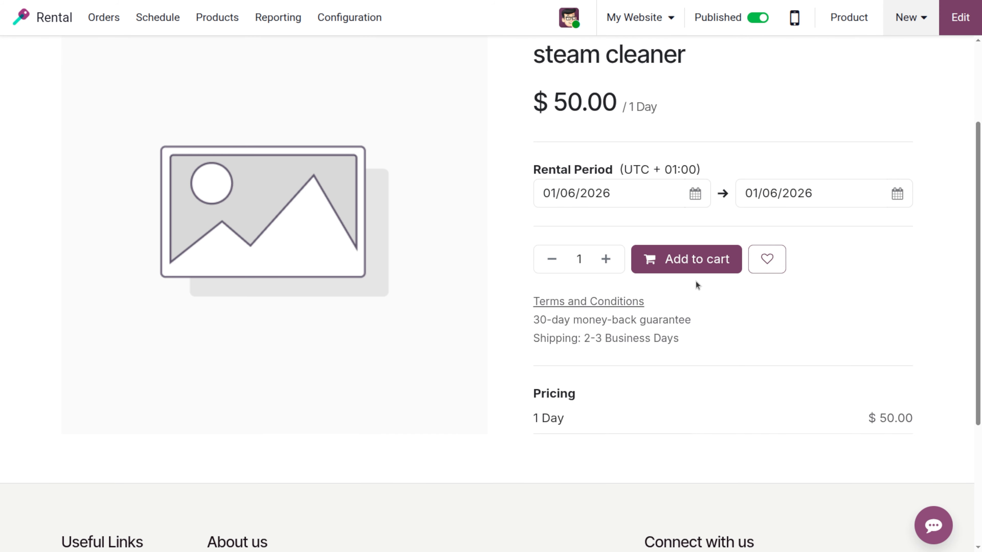
left_click(674, 270)
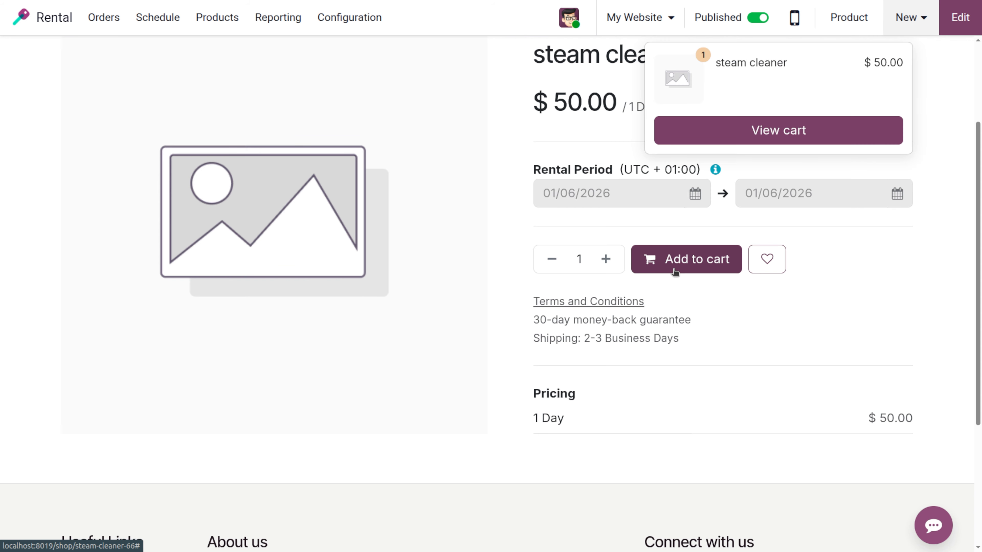
left_click(772, 140)
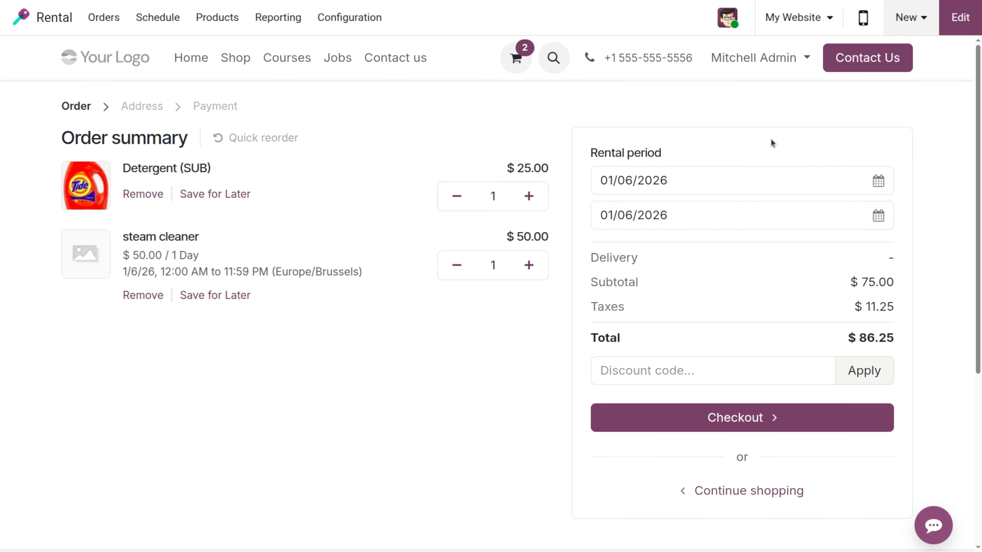